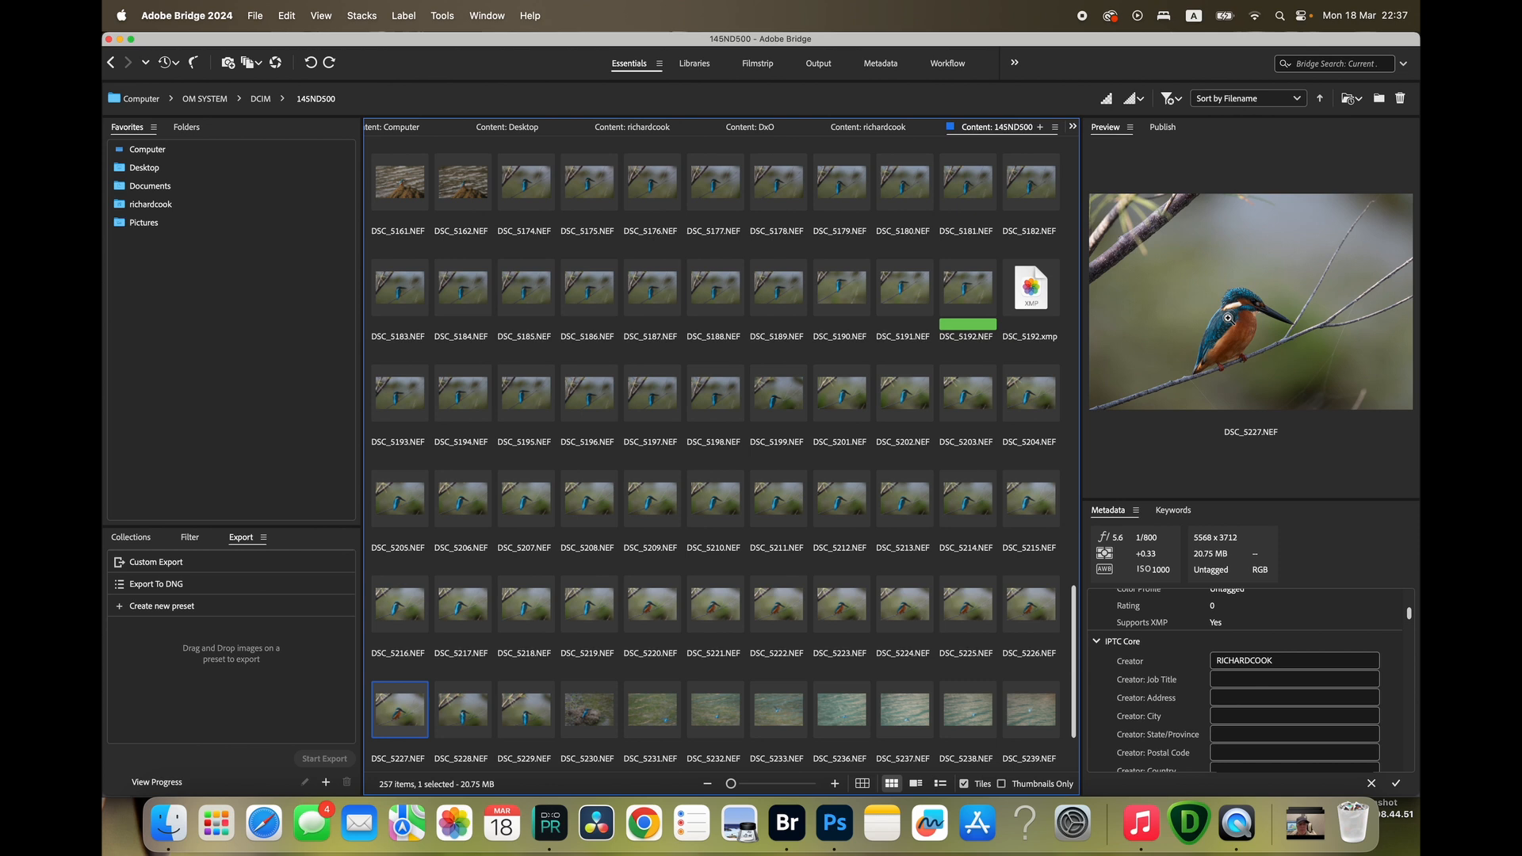
Step: Inspect the perched kingfisher photo DSC_5227.NEF full screen, close the view and switch to Photoshop
{"action": "key", "text": "space"}
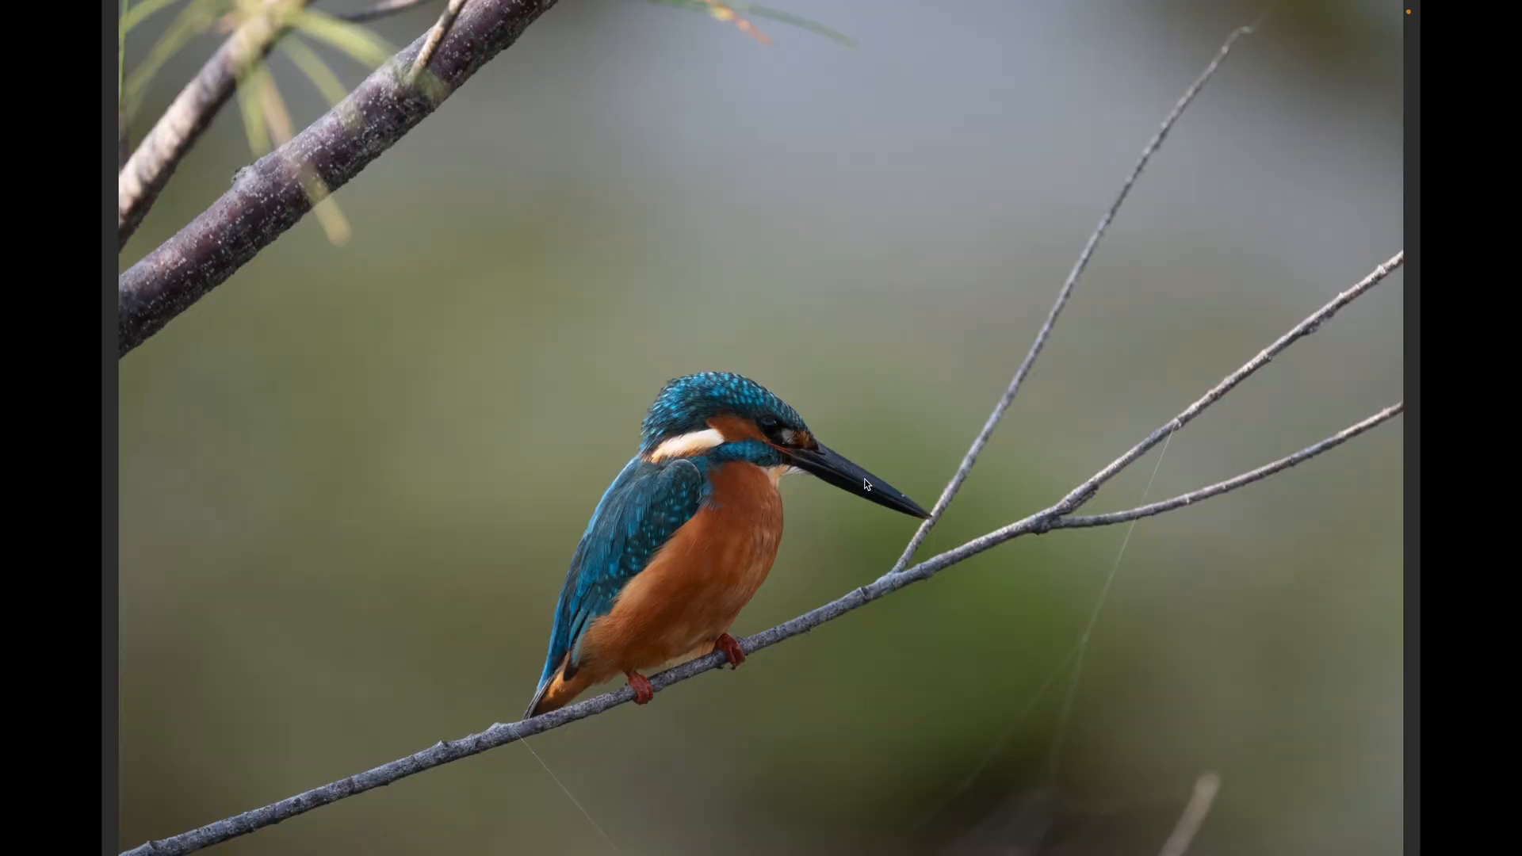
{"action": "left_click", "coordinate": [763, 480]}
{"action": "left_click", "coordinate": [762, 481]}
{"action": "key", "text": "space"}
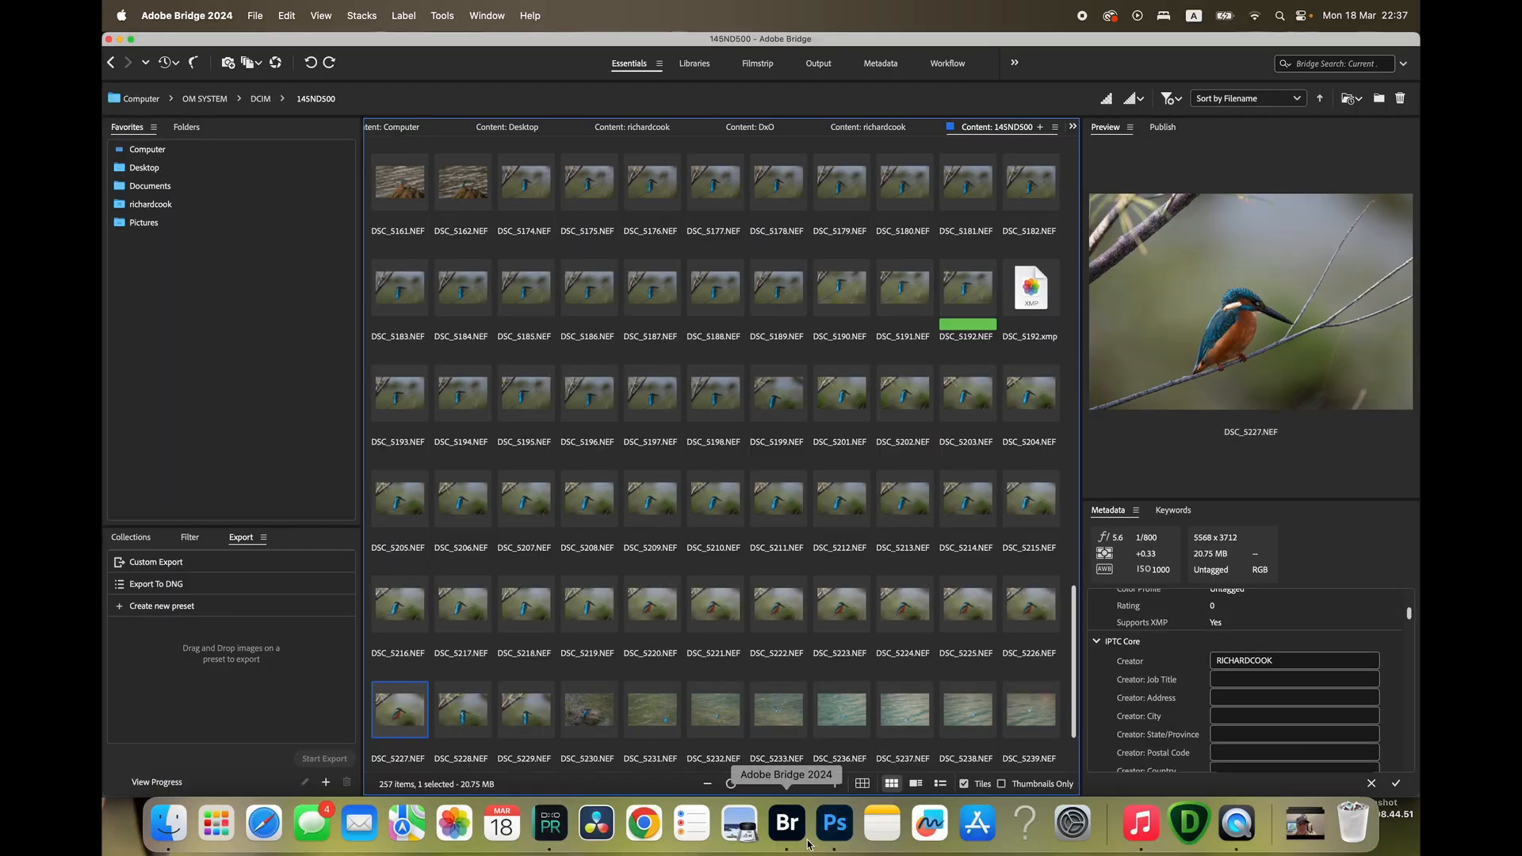
{"action": "left_click", "coordinate": [830, 832]}
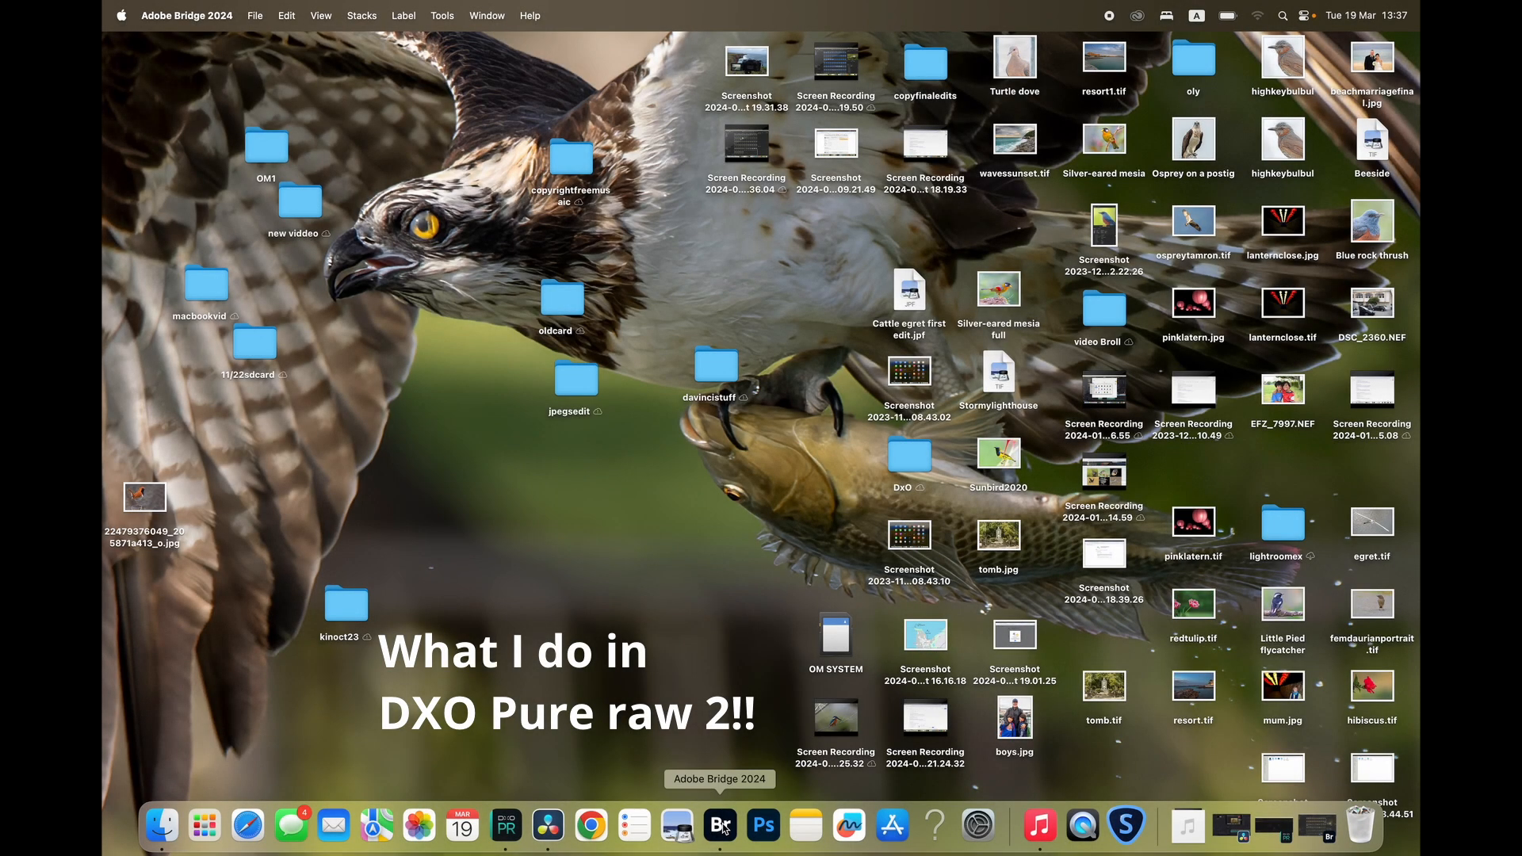
Step: In Adobe Bridge, select the six blue-labelled photos DSC_4815, DSC_4847, DSC_4848, DSC_4916, DSC_5065 and DSC_5191
{"action": "left_click", "coordinate": [720, 825]}
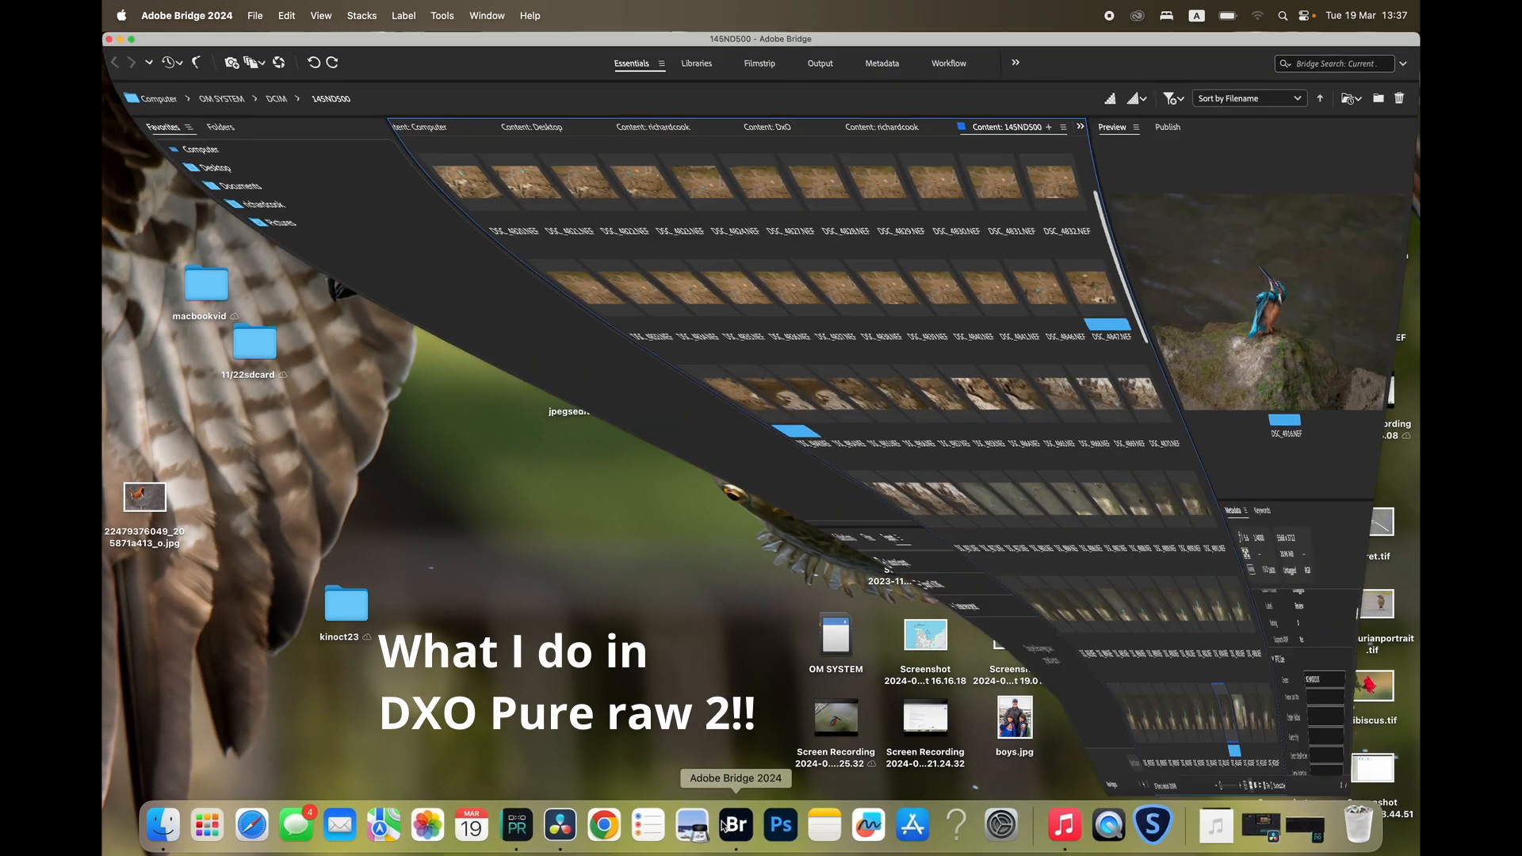
{"action": "left_click_drag", "start_coordinate": [1074, 278], "coordinate": [1074, 205]}
{"action": "left_click", "coordinate": [790, 297], "text": "shift"}
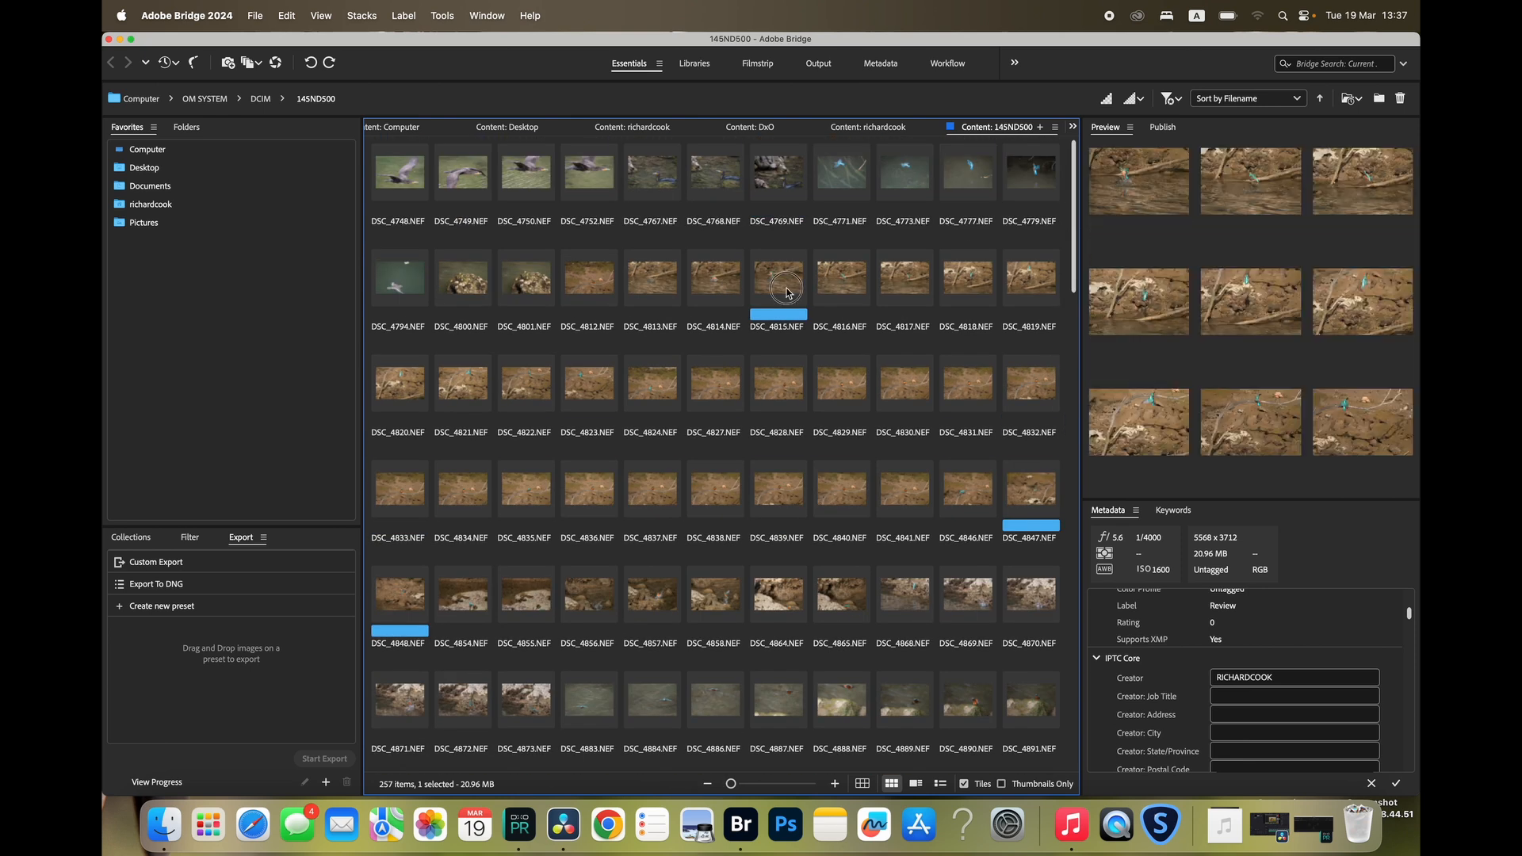
{"action": "left_click", "coordinate": [778, 277]}
{"action": "left_click", "coordinate": [1031, 488], "text": "super"}
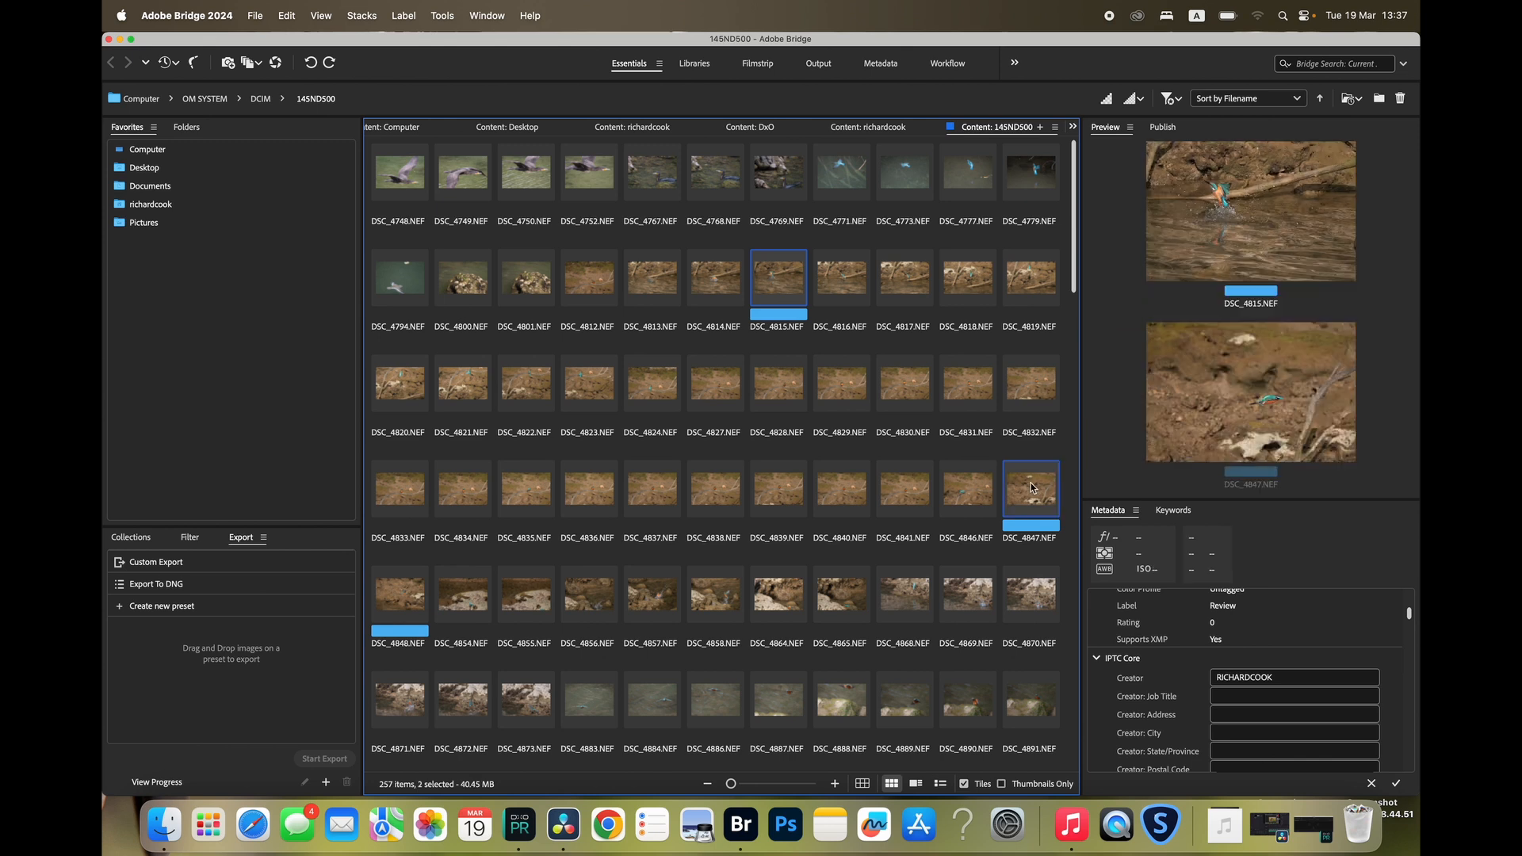
{"action": "left_click", "coordinate": [399, 594], "text": "super"}
{"action": "scroll", "coordinate": [642, 509], "scroll_direction": "down", "scroll_amount": 4}
{"action": "left_click", "coordinate": [841, 563], "text": "super"}
{"action": "scroll", "coordinate": [747, 534], "scroll_direction": "down", "scroll_amount": 12}
{"action": "scroll", "coordinate": [897, 384], "scroll_direction": "up", "scroll_amount": 3}
{"action": "left_click", "coordinate": [899, 372], "text": "super"}
{"action": "scroll", "coordinate": [872, 510], "scroll_direction": "down", "scroll_amount": 7}
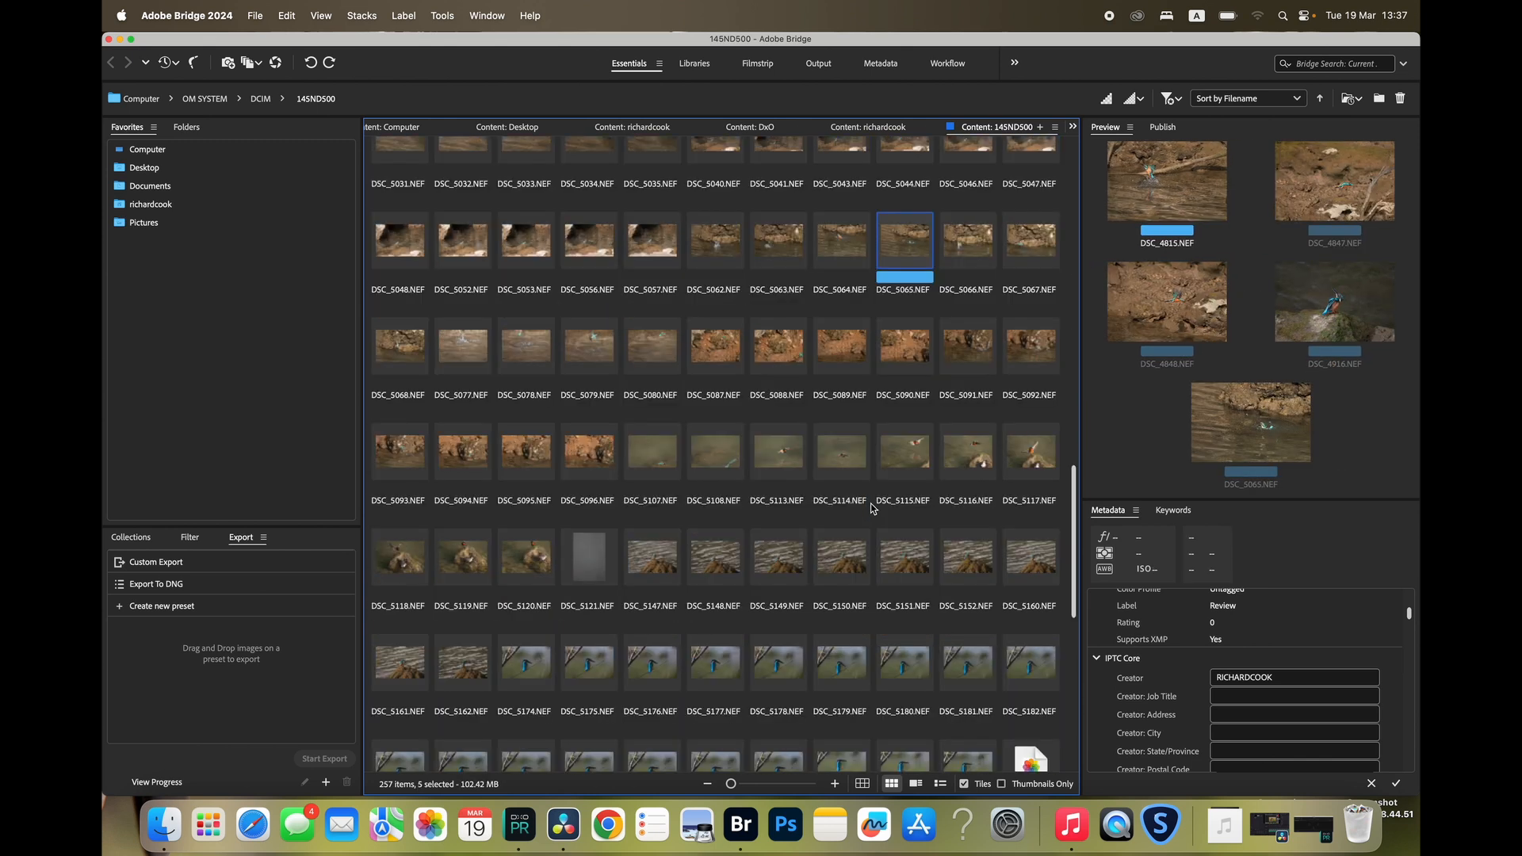
{"action": "left_click", "coordinate": [902, 531], "text": "super"}
Step: Load the six selected photos into DxO PureRAW 2 and process them with DeepPRIME to DNG in the custom DxO folder
{"action": "left_click_drag", "start_coordinate": [920, 179], "coordinate": [519, 825]}
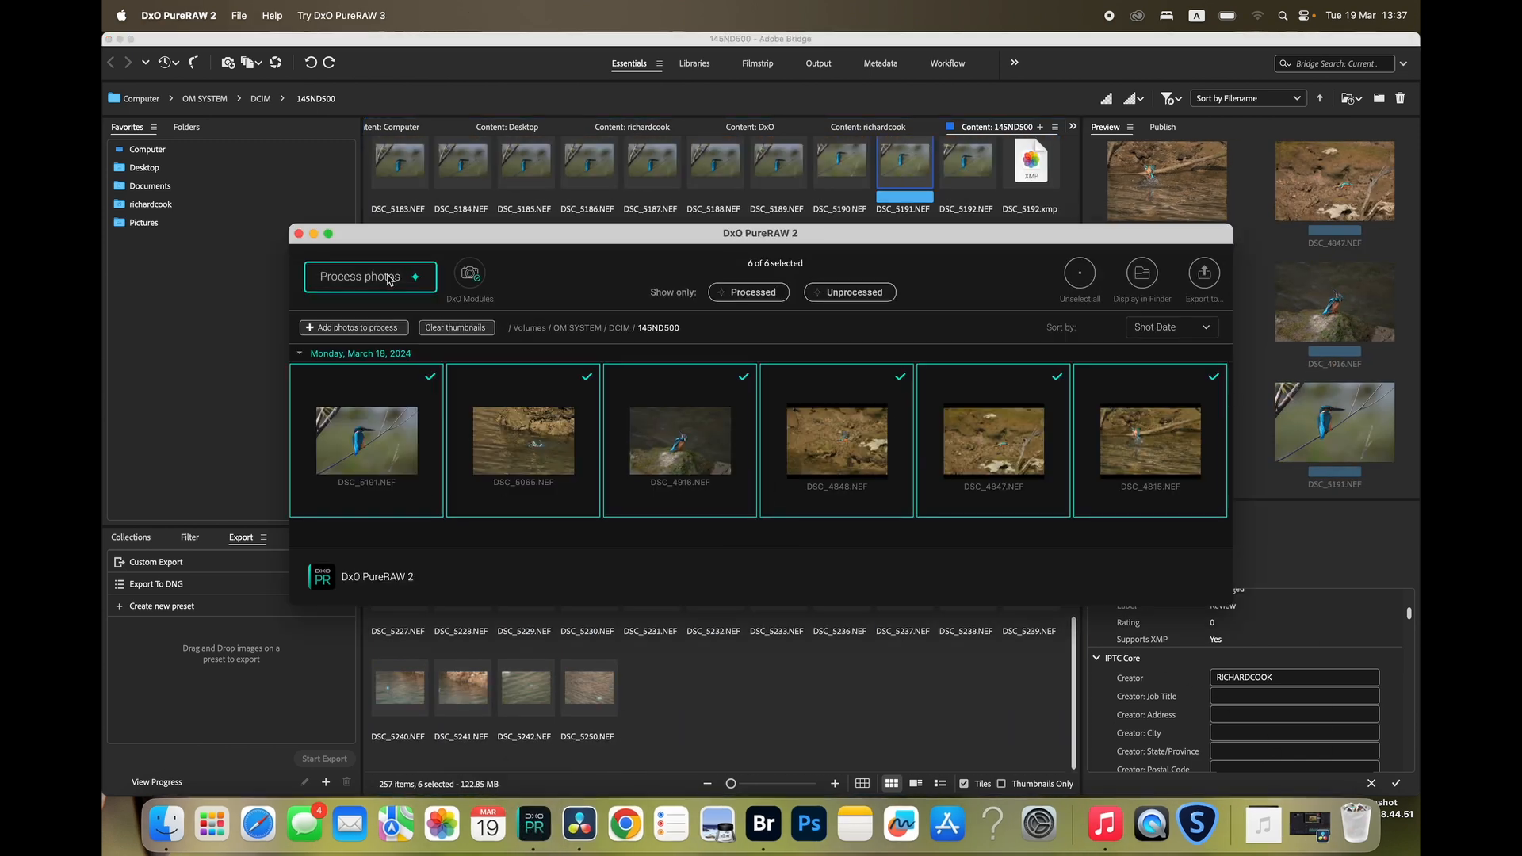
{"action": "left_click", "coordinate": [328, 234]}
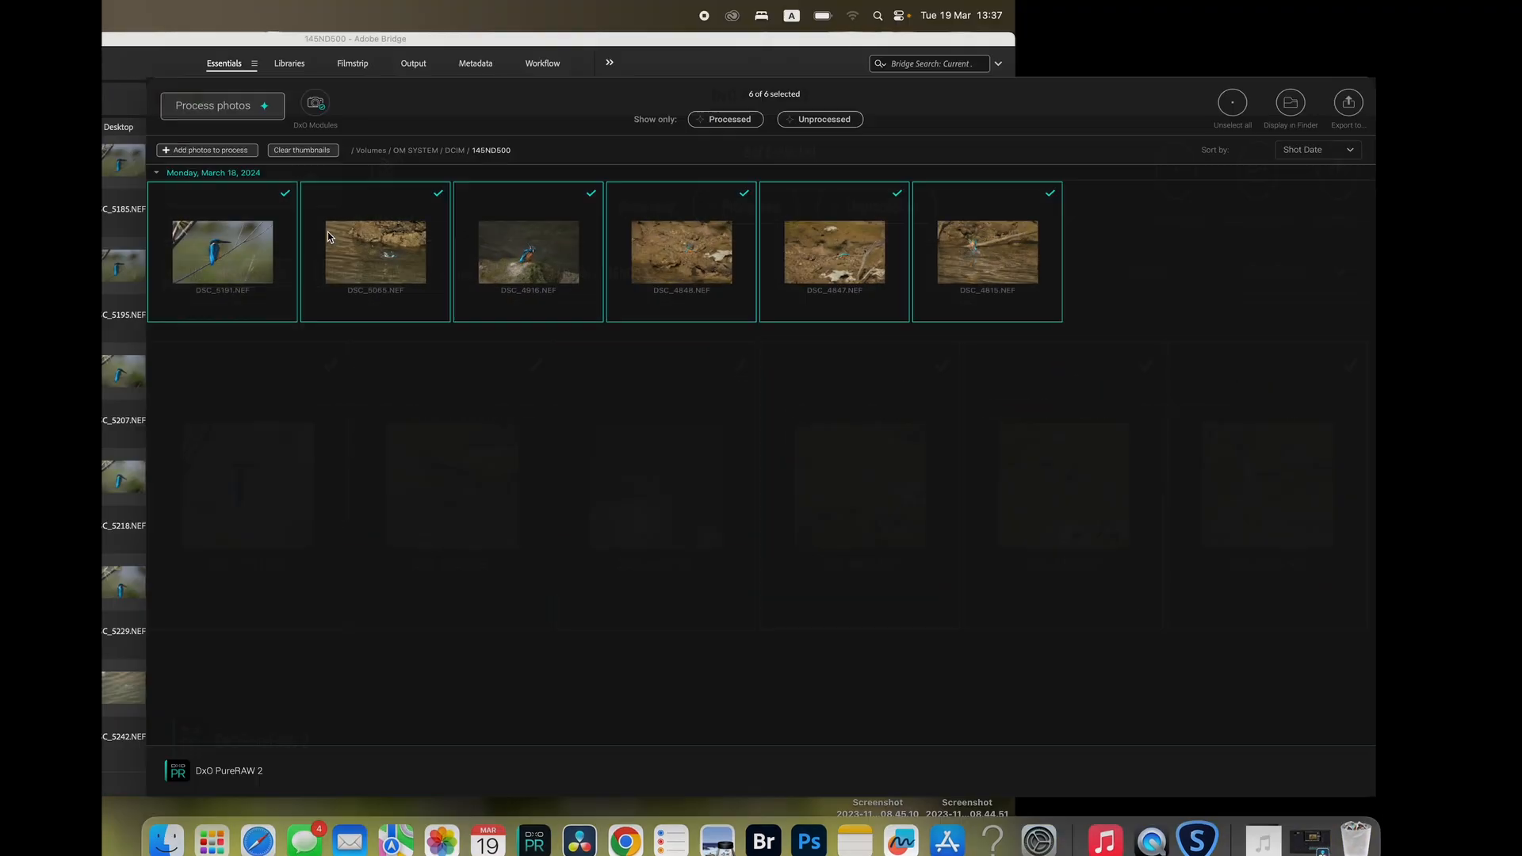
{"action": "left_click", "coordinate": [211, 61]}
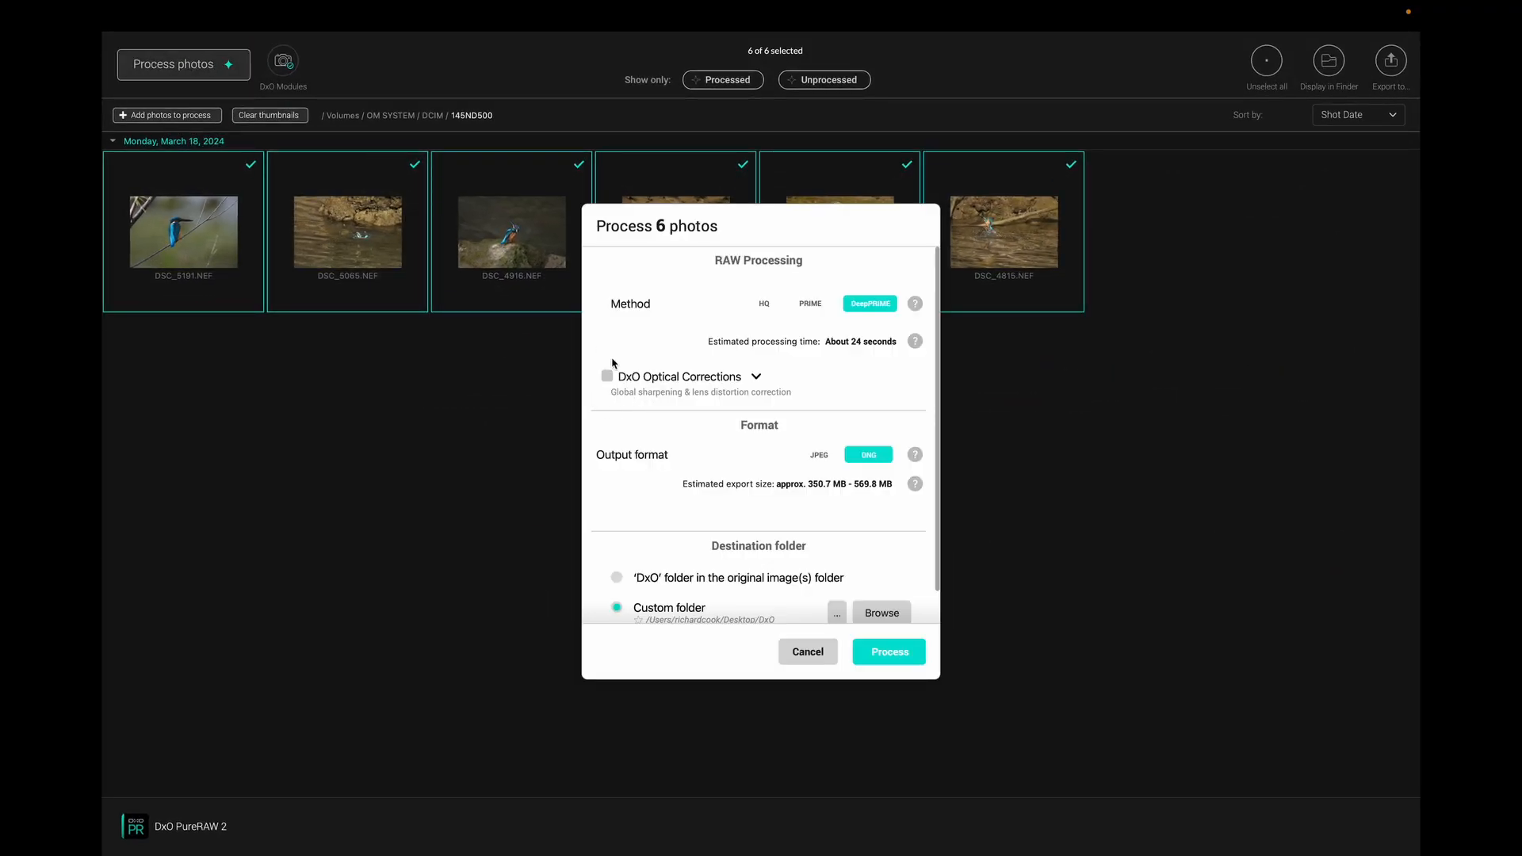
{"action": "left_click", "coordinate": [904, 649]}
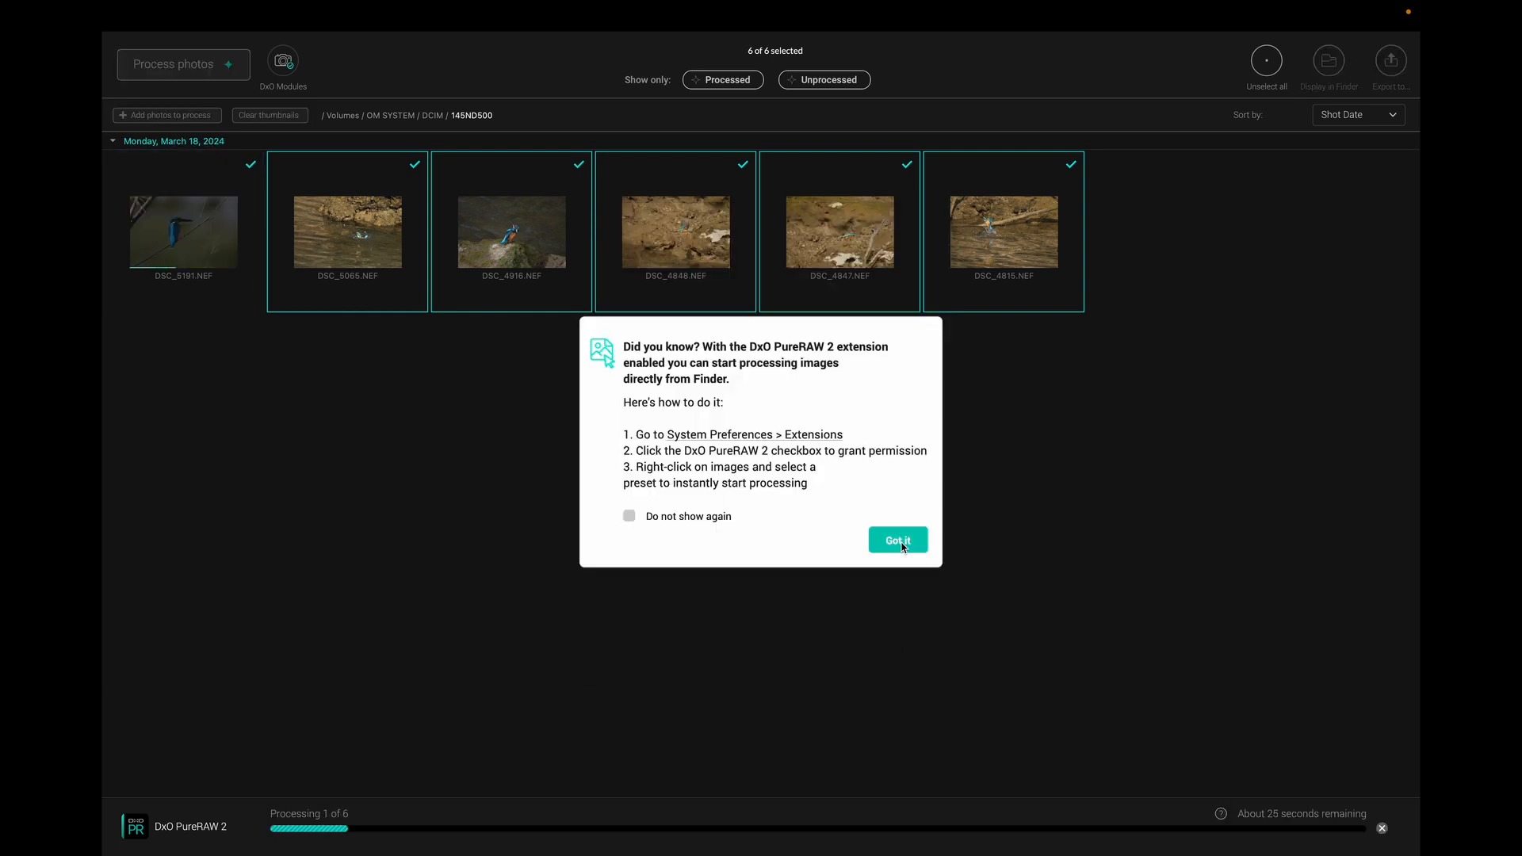
{"action": "left_click", "coordinate": [904, 537]}
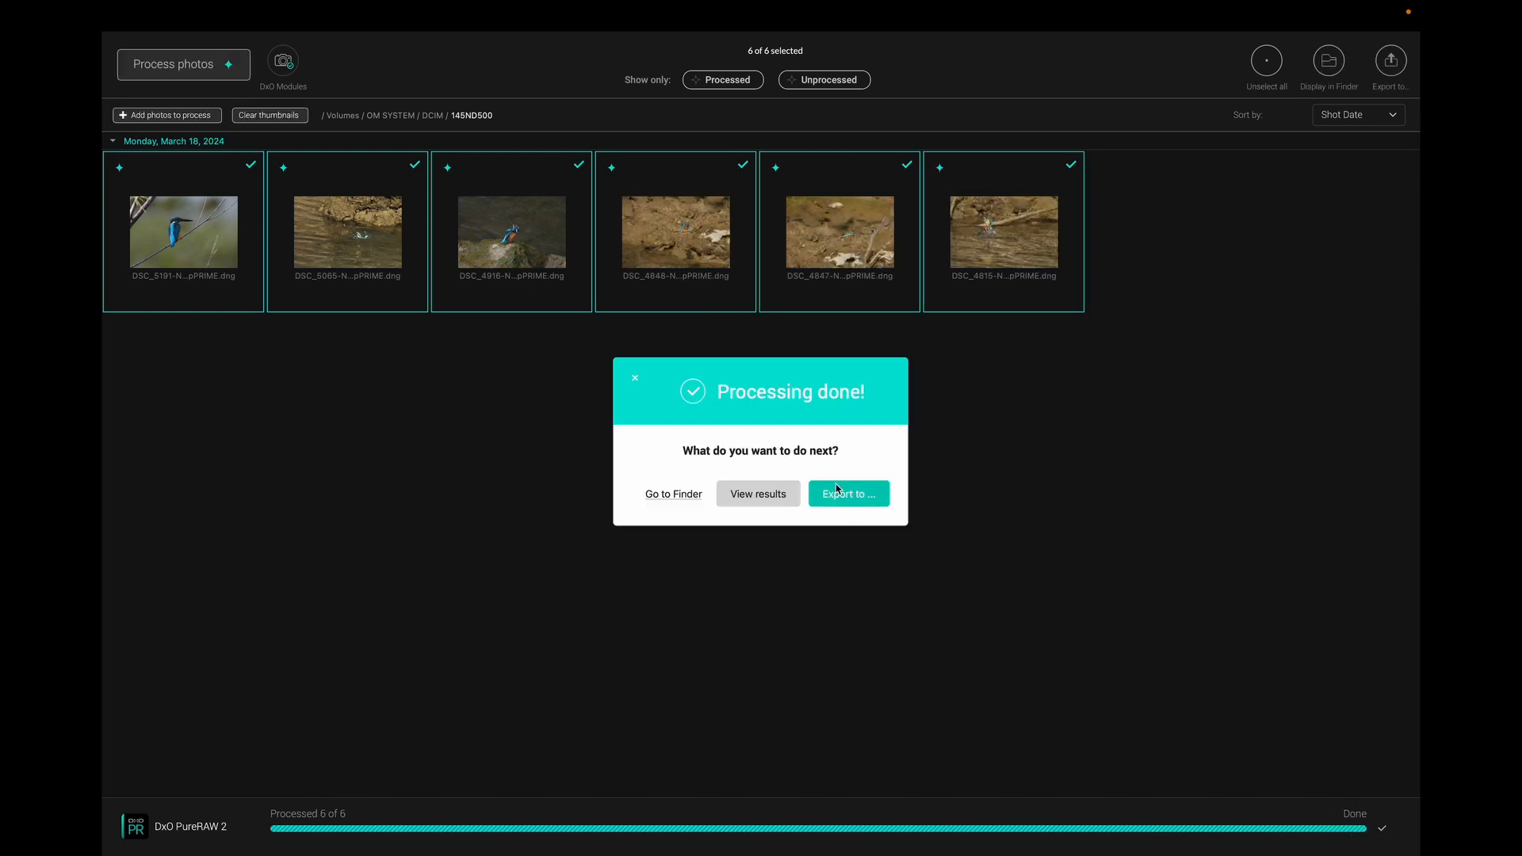
Step: View the processing results and compare the original RAW with the processed DNG of DSC_5191 at 2:1
{"action": "left_click", "coordinate": [779, 492]}
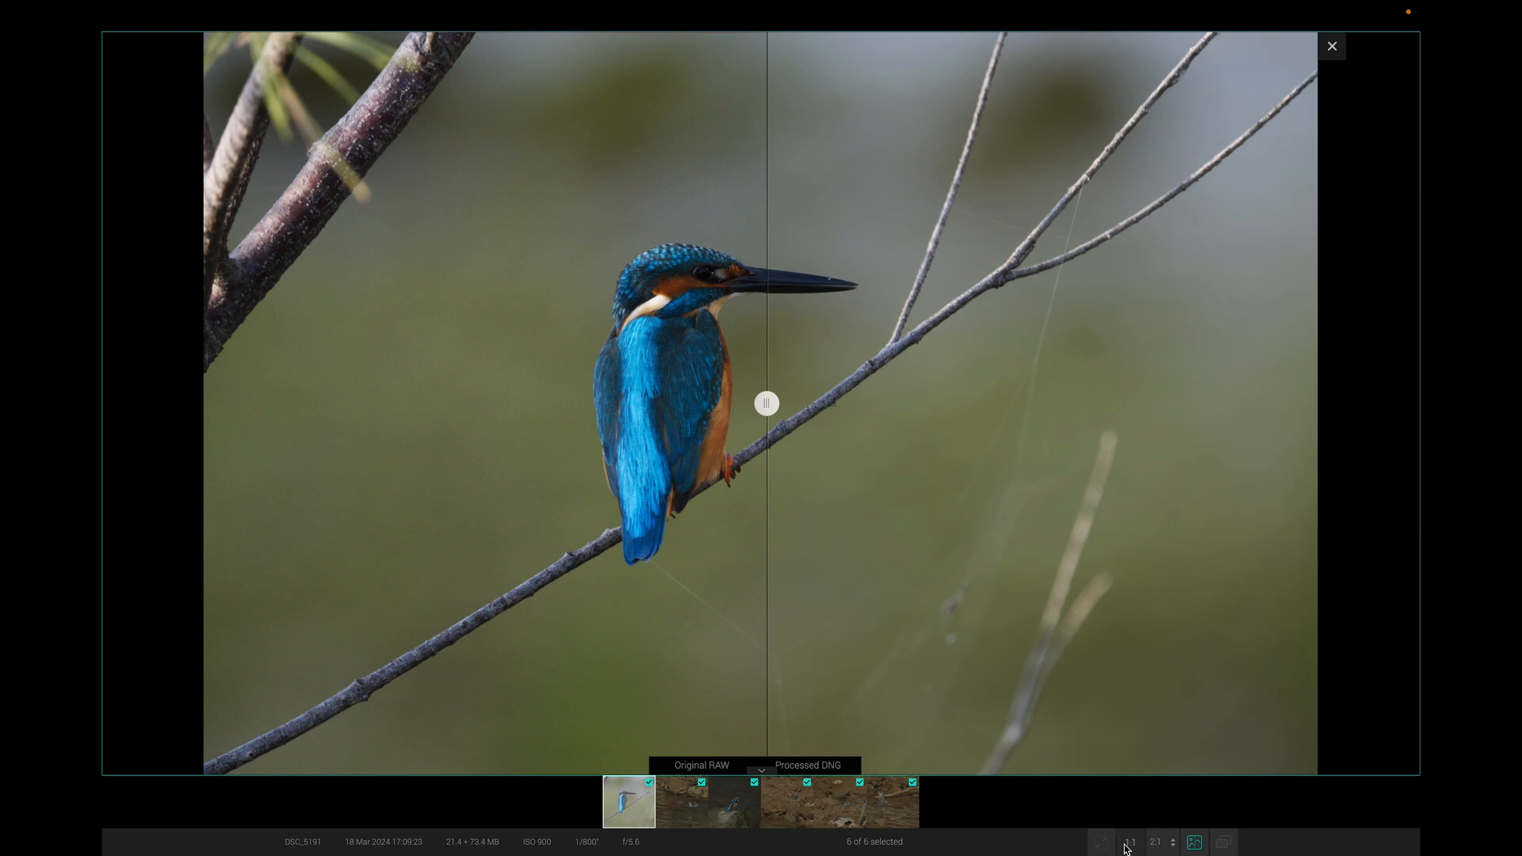
{"action": "left_click", "coordinate": [1156, 842]}
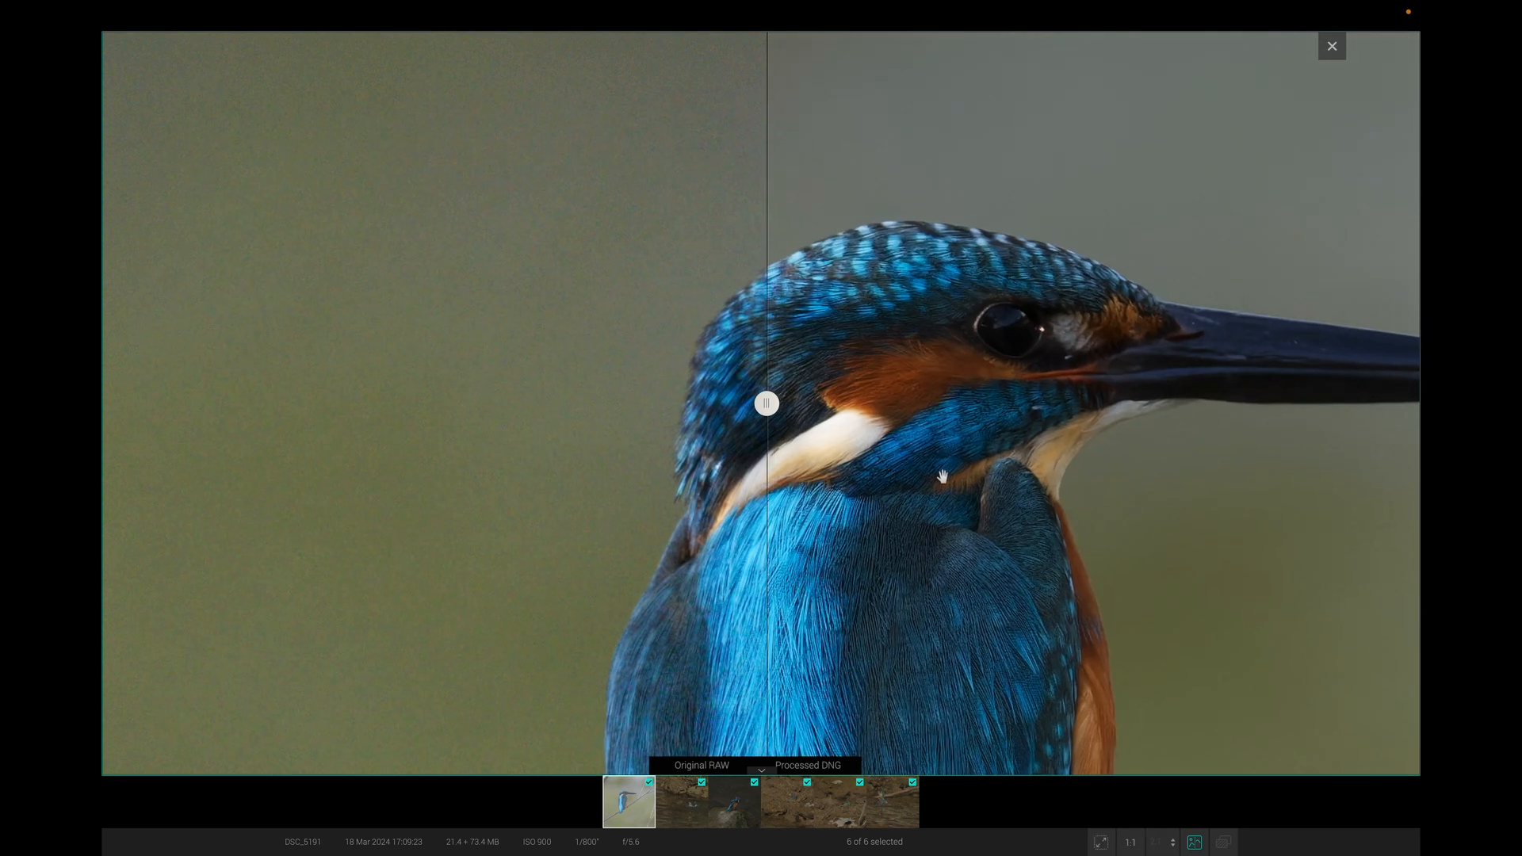
{"action": "left_click_drag", "start_coordinate": [766, 403], "coordinate": [426, 403]}
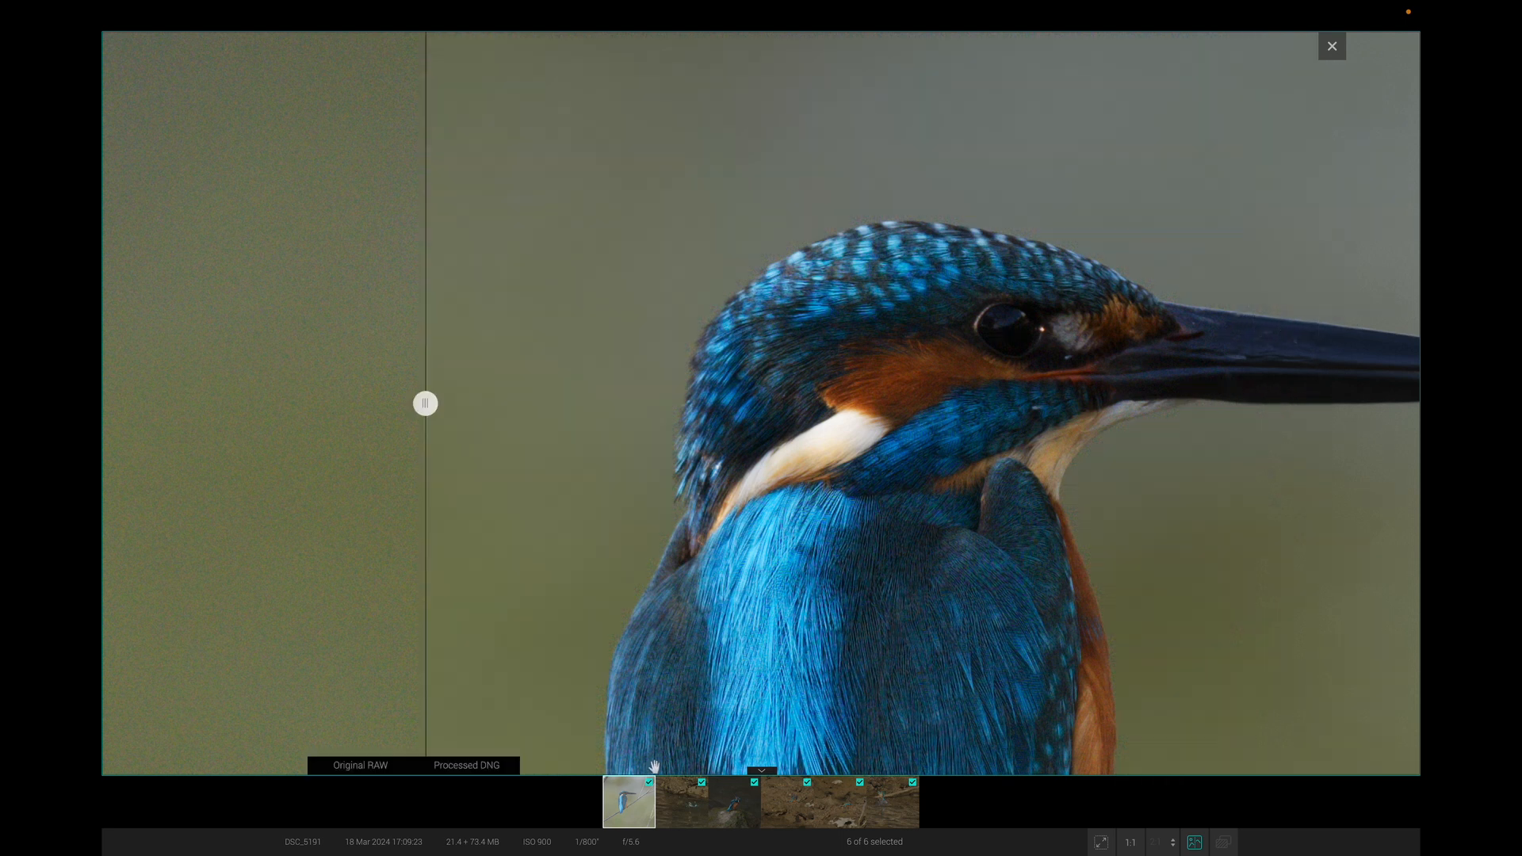
Step: Compare the original RAW and processed DNG of the water splash photo DSC_5065
{"action": "left_click", "coordinate": [672, 808]}
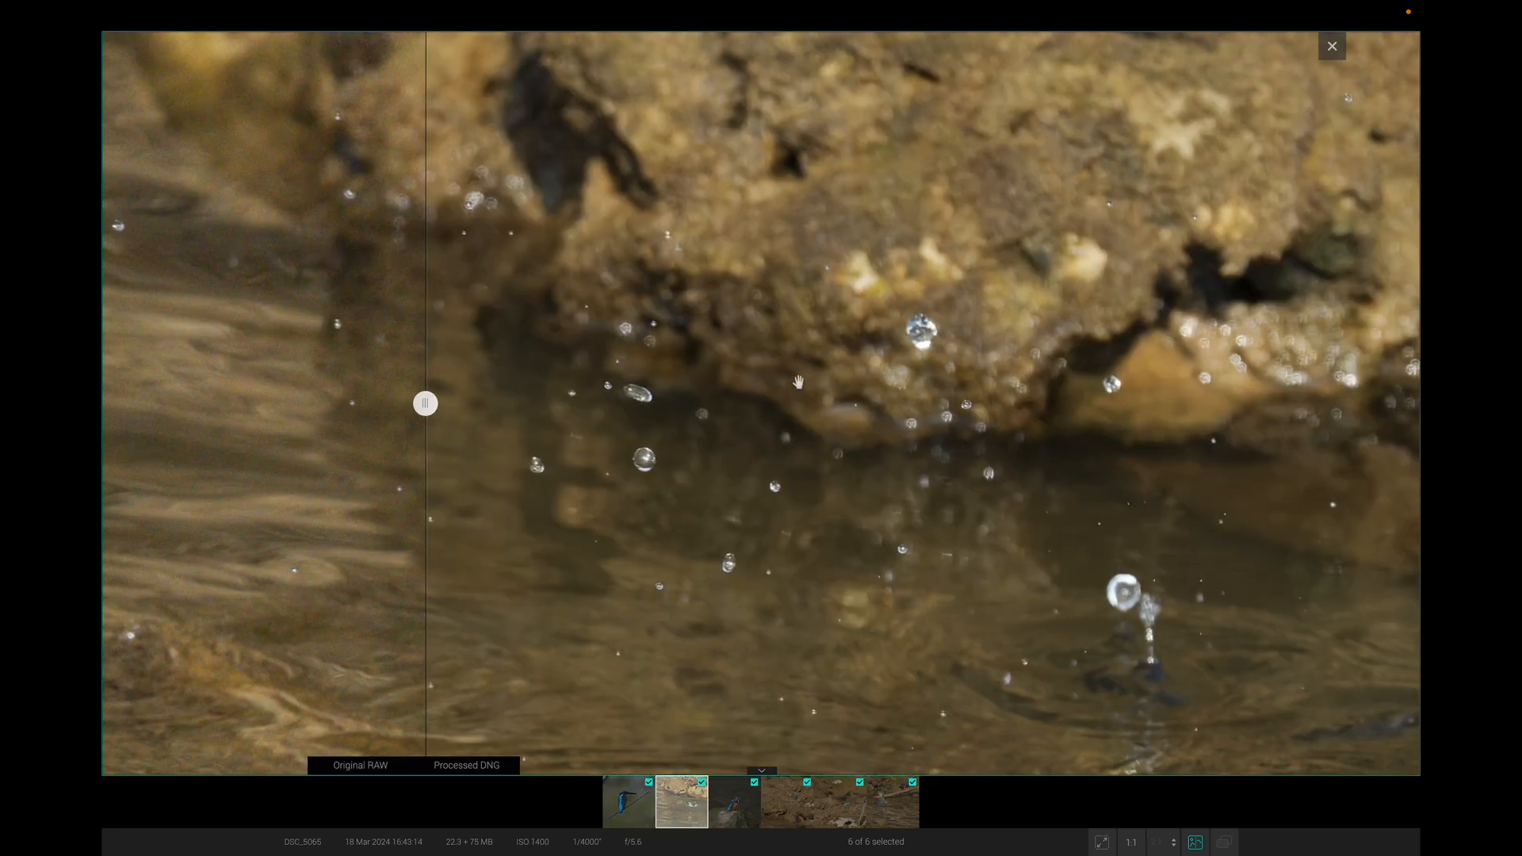
{"action": "left_click_drag", "start_coordinate": [798, 382], "coordinate": [703, 80]}
{"action": "left_click_drag", "start_coordinate": [1208, 676], "coordinate": [1271, 403]}
Step: Compare the original RAW and processed DNG around the kingfisher's head in DSC_4916
{"action": "left_click", "coordinate": [737, 804]}
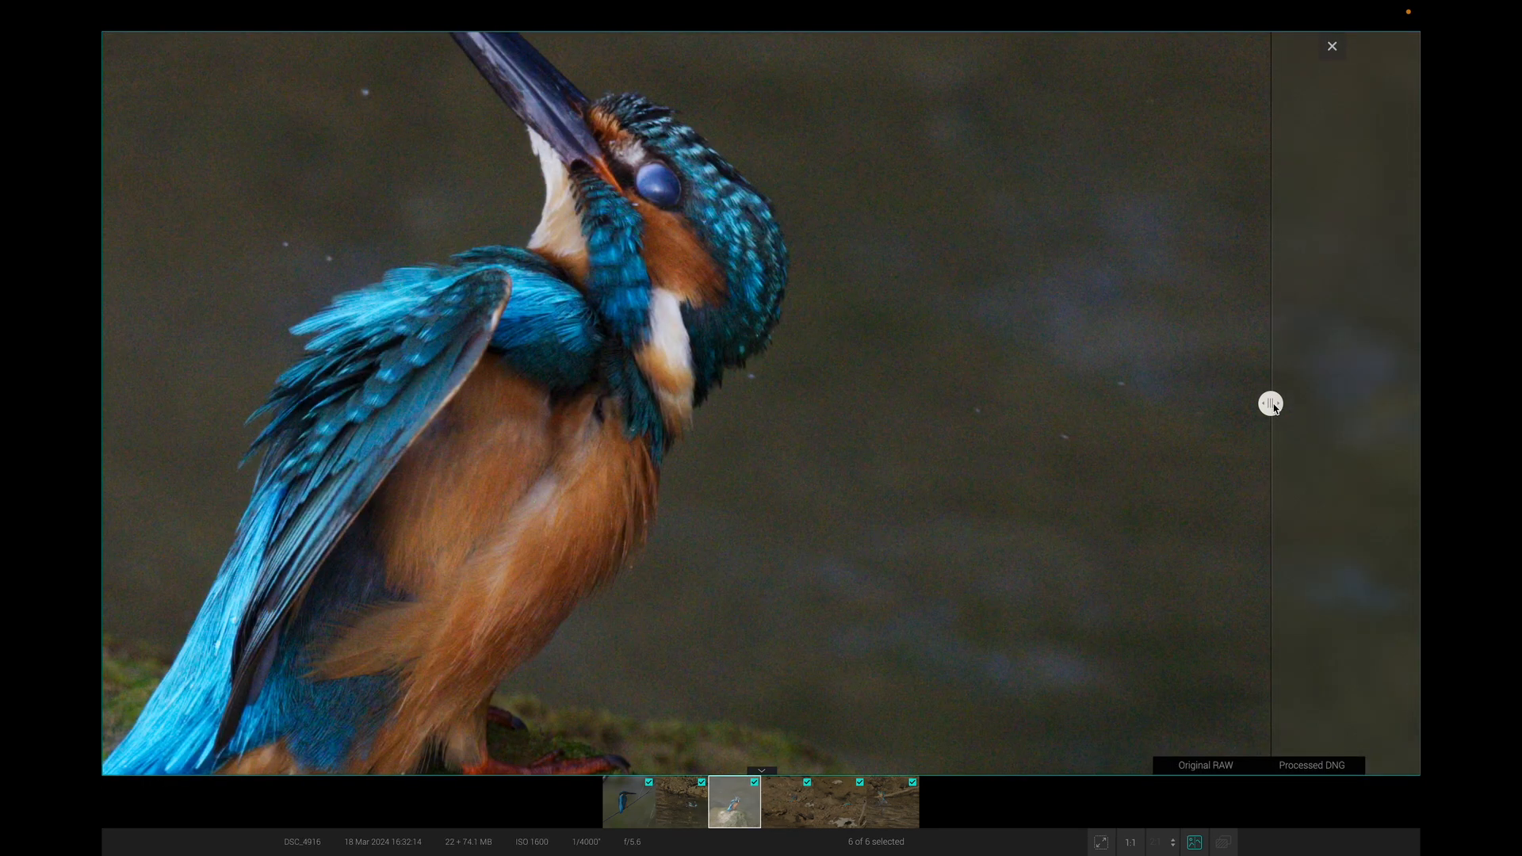
{"action": "left_click_drag", "start_coordinate": [922, 358], "coordinate": [1185, 540]}
{"action": "left_click_drag", "start_coordinate": [1272, 404], "coordinate": [483, 400]}
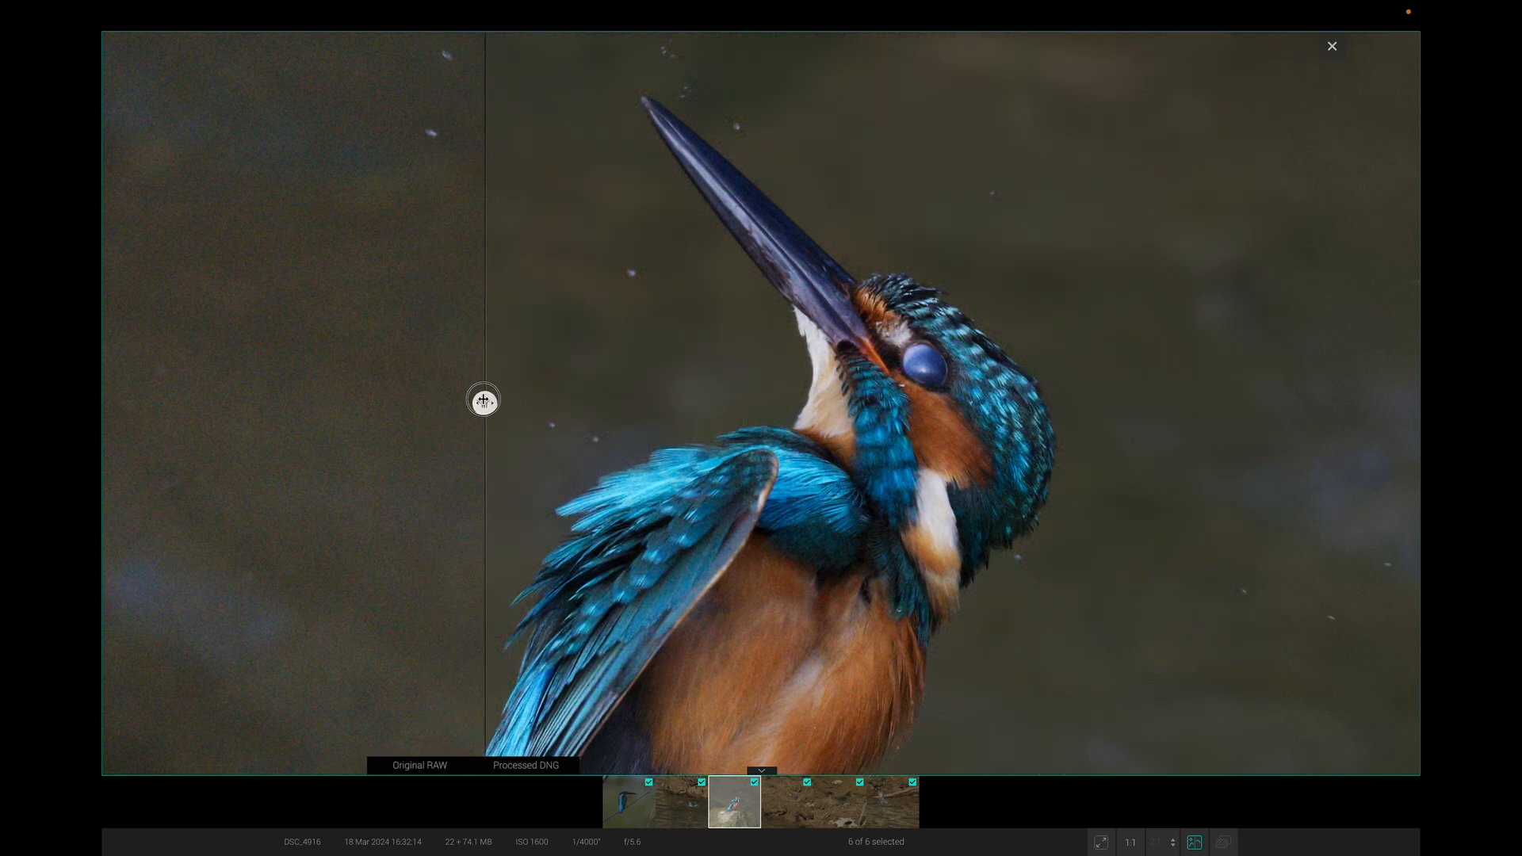
Step: Compare the original RAW and processed DNG of the two in-flight kingfisher photos, DSC_4848 and DSC_4847
{"action": "left_click", "coordinate": [785, 801]}
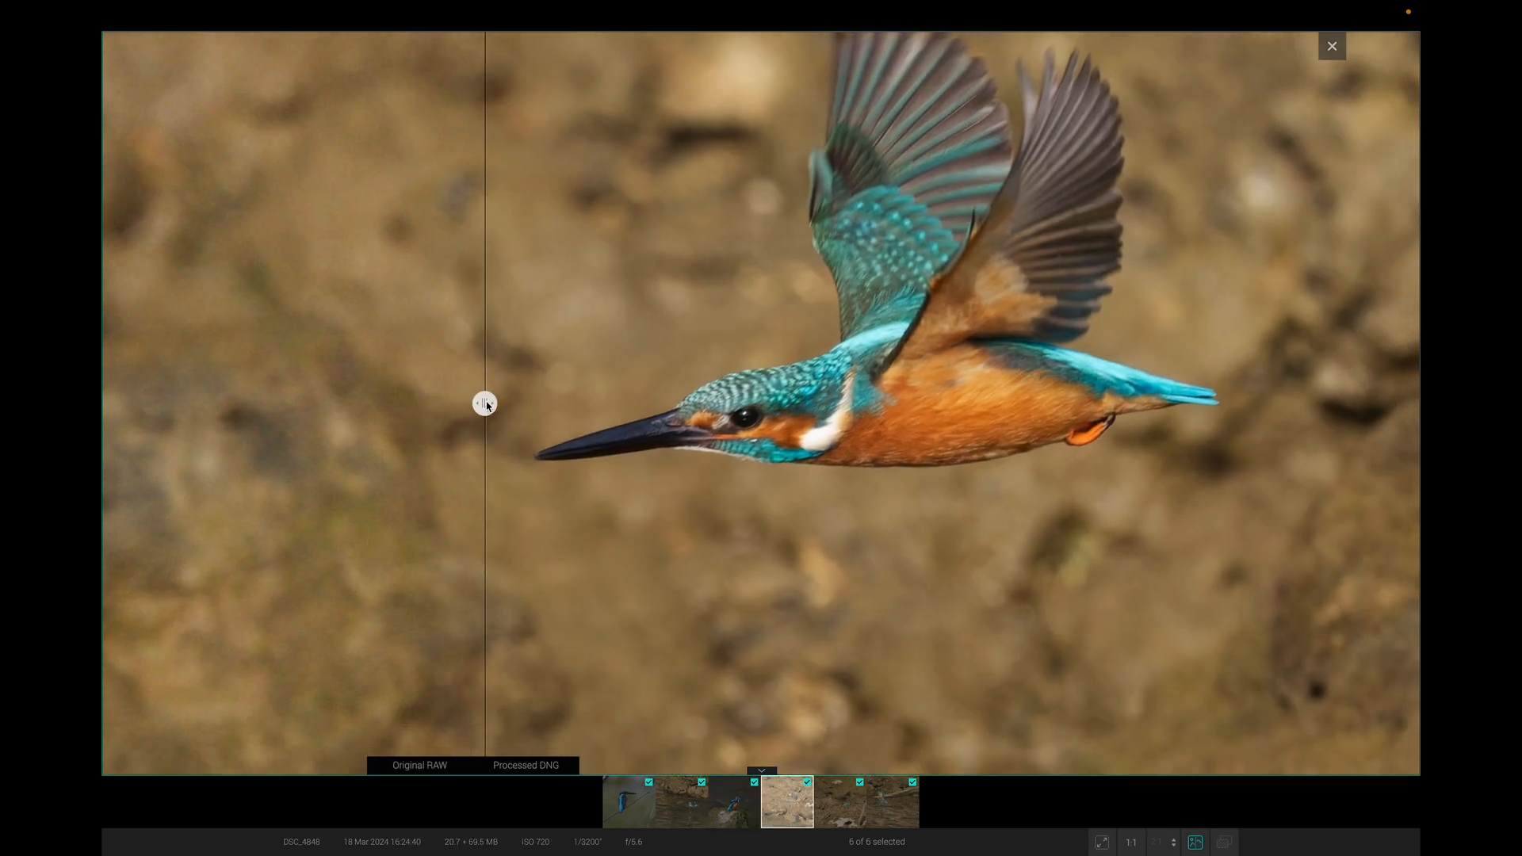
{"action": "left_click_drag", "start_coordinate": [485, 404], "coordinate": [1306, 422]}
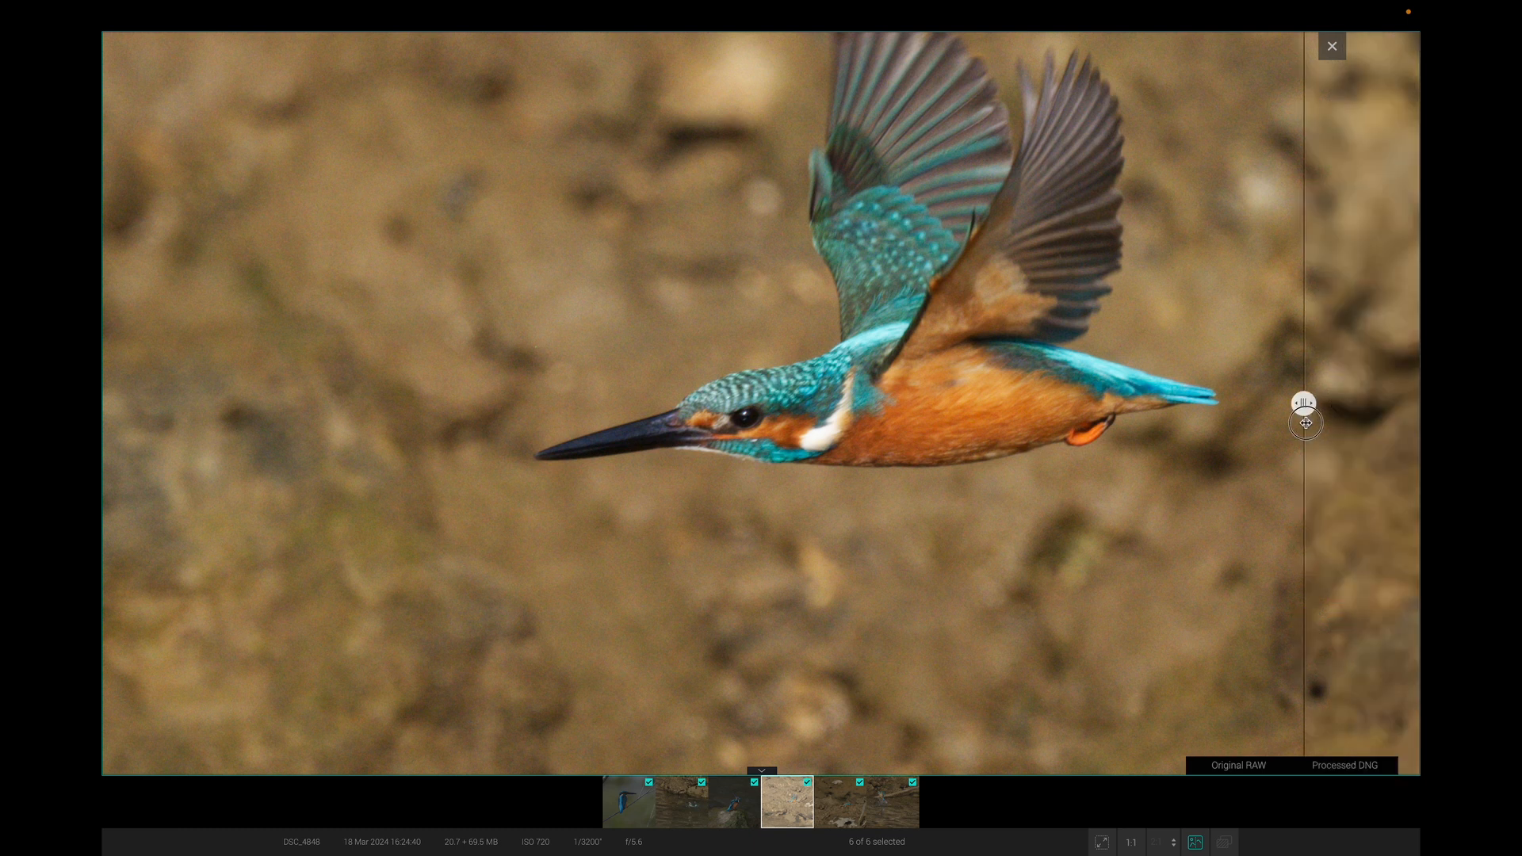
{"action": "left_click", "coordinate": [840, 816]}
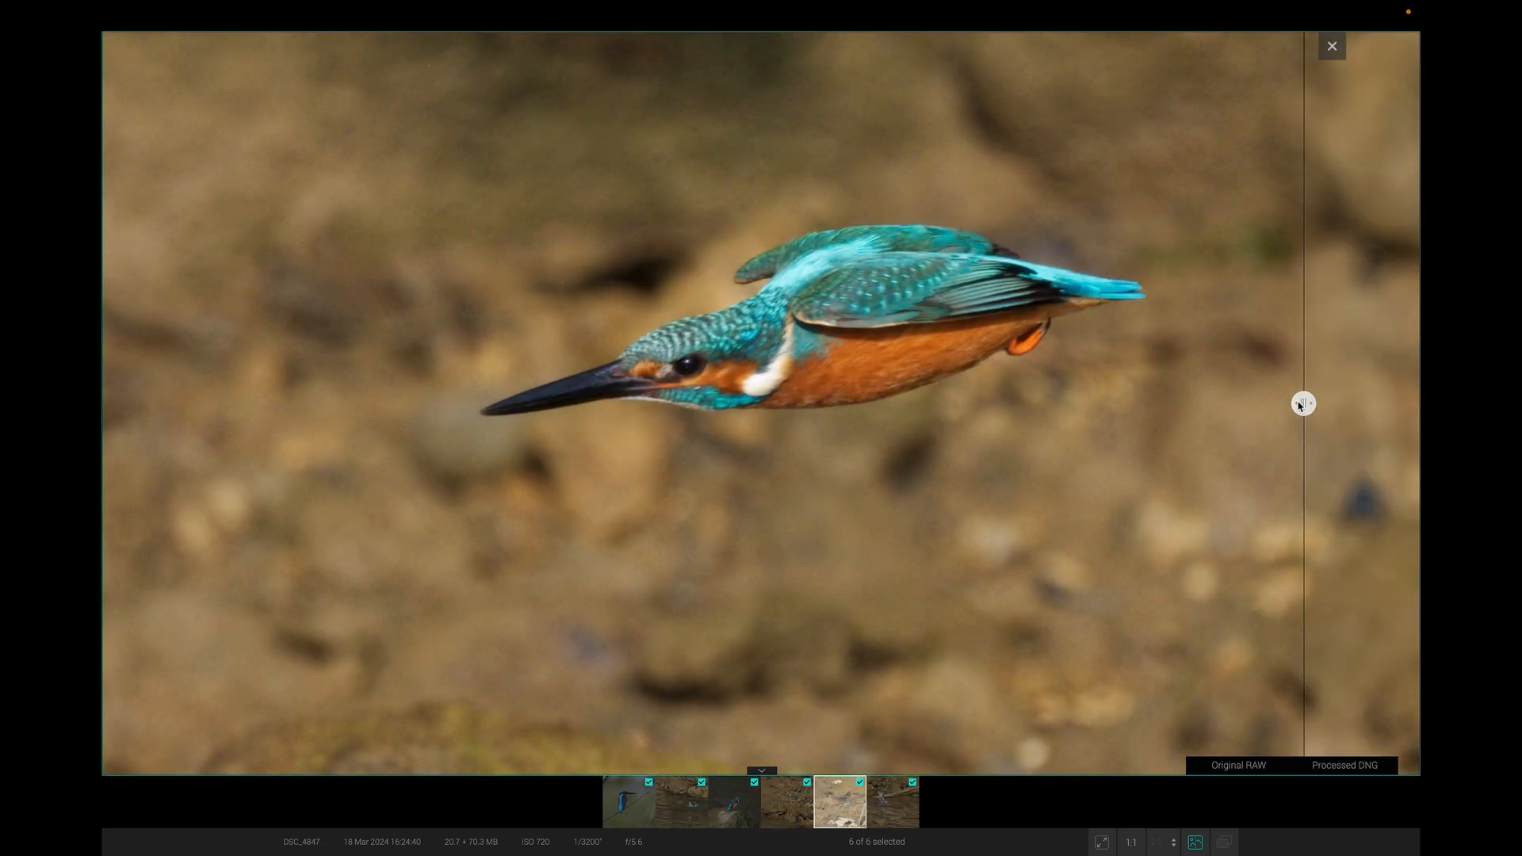
{"action": "left_click_drag", "start_coordinate": [1303, 403], "coordinate": [269, 403]}
Step: Compare the original RAW and processed DNG of DSC_4815, the kingfisher rising from the water
{"action": "left_click", "coordinate": [892, 800]}
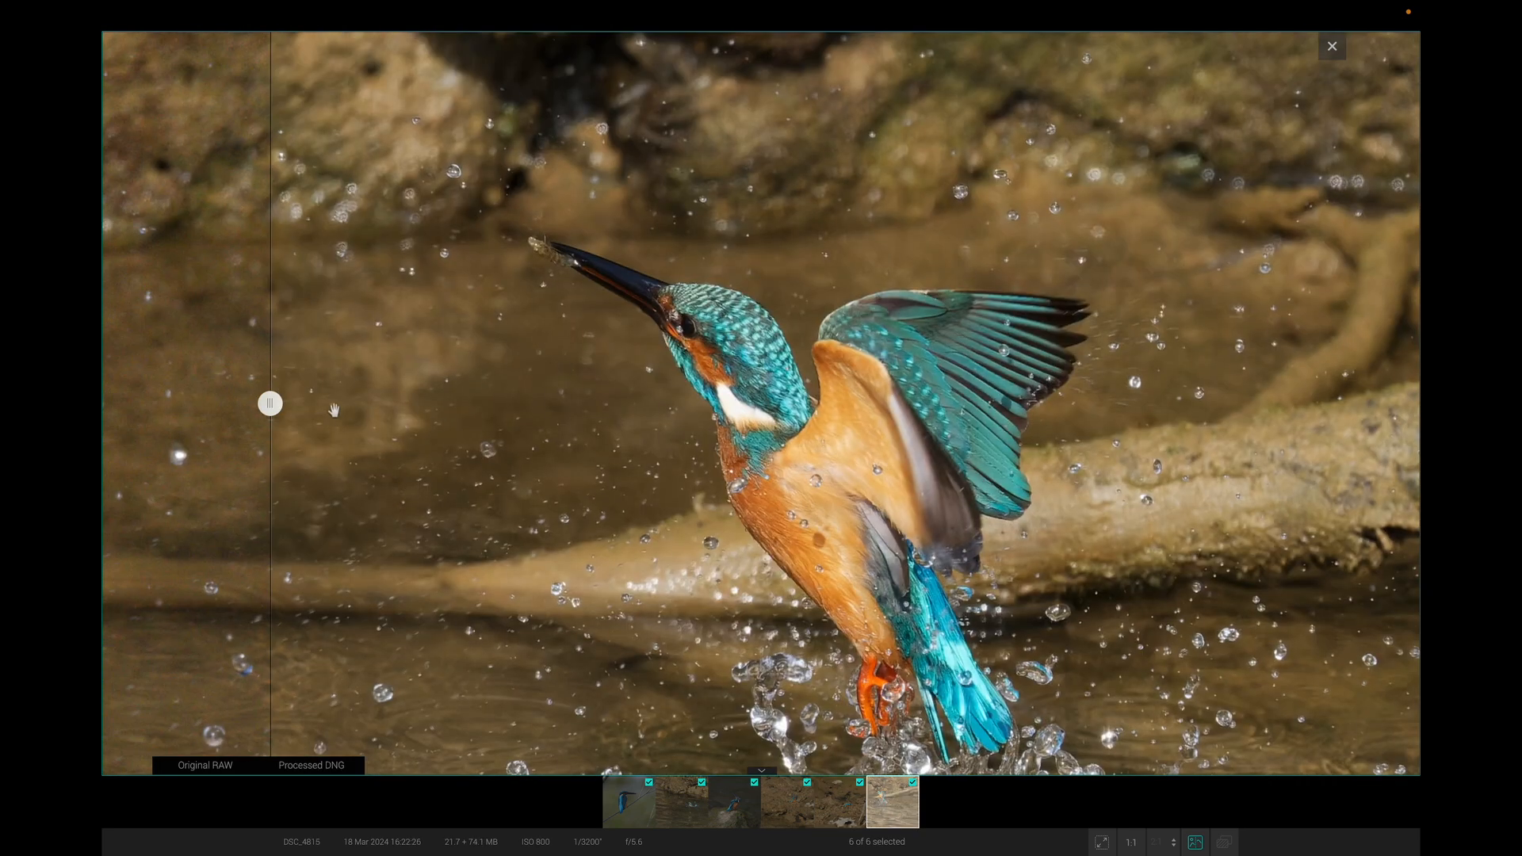
{"action": "mouse_move", "coordinate": [273, 404]}
{"action": "left_mouse_down"}
{"action": "mouse_move", "coordinate": [1339, 403]}
{"action": "mouse_move", "coordinate": [254, 403]}
{"action": "left_mouse_up"}
{"action": "left_click_drag", "start_coordinate": [587, 551], "coordinate": [603, 482]}
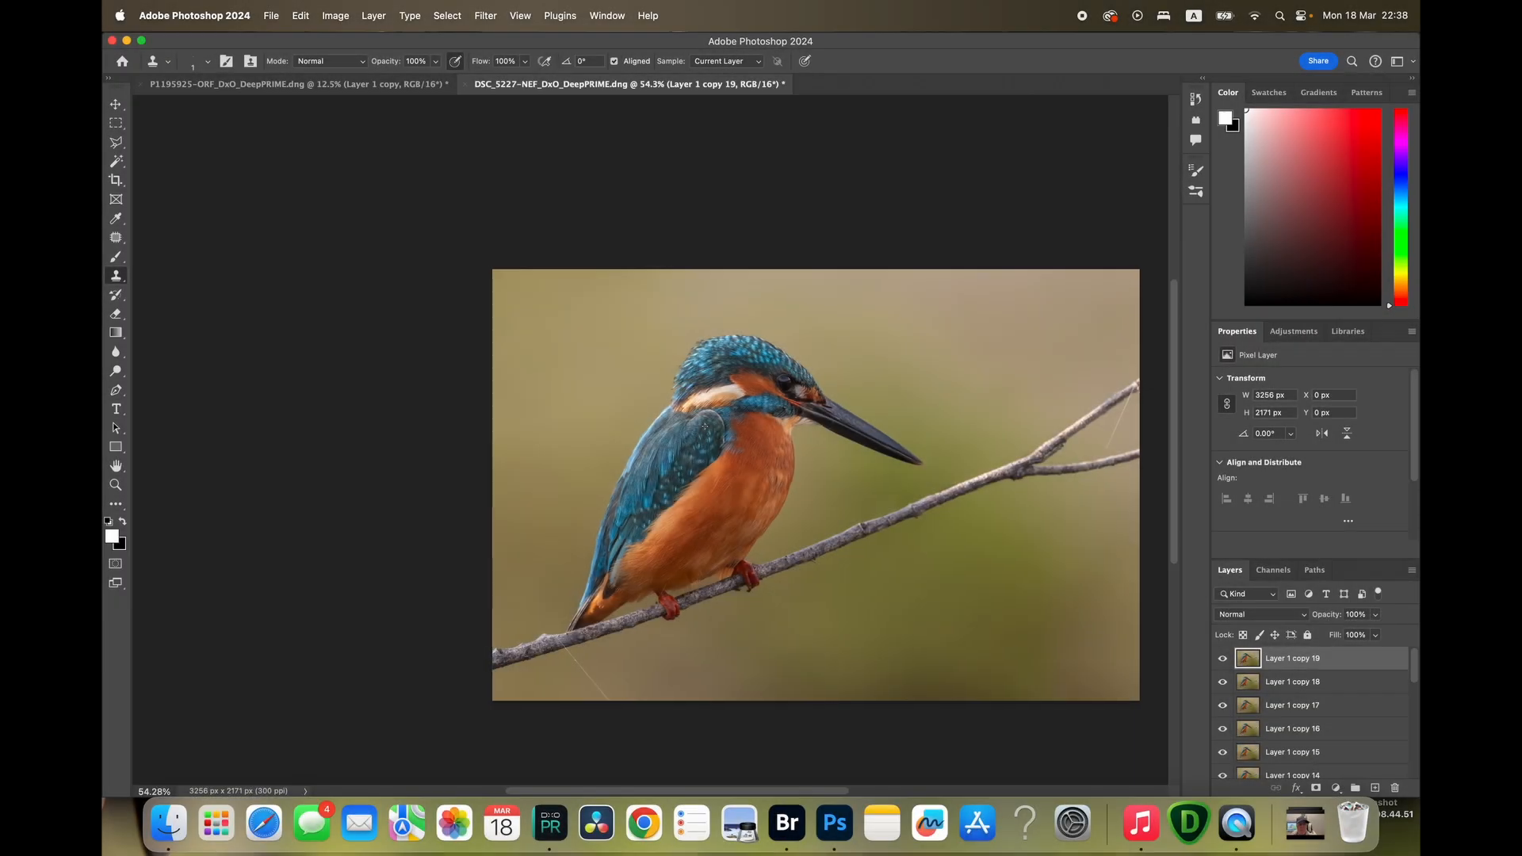
Step: In Photoshop, examine the edited DSC_5227 kingfisher image in feather detail and as a whole composition
{"action": "scroll", "coordinate": [705, 427], "scroll_direction": "up", "scroll_amount": 3}
{"action": "scroll", "coordinate": [705, 427], "scroll_direction": "down", "scroll_amount": 3}
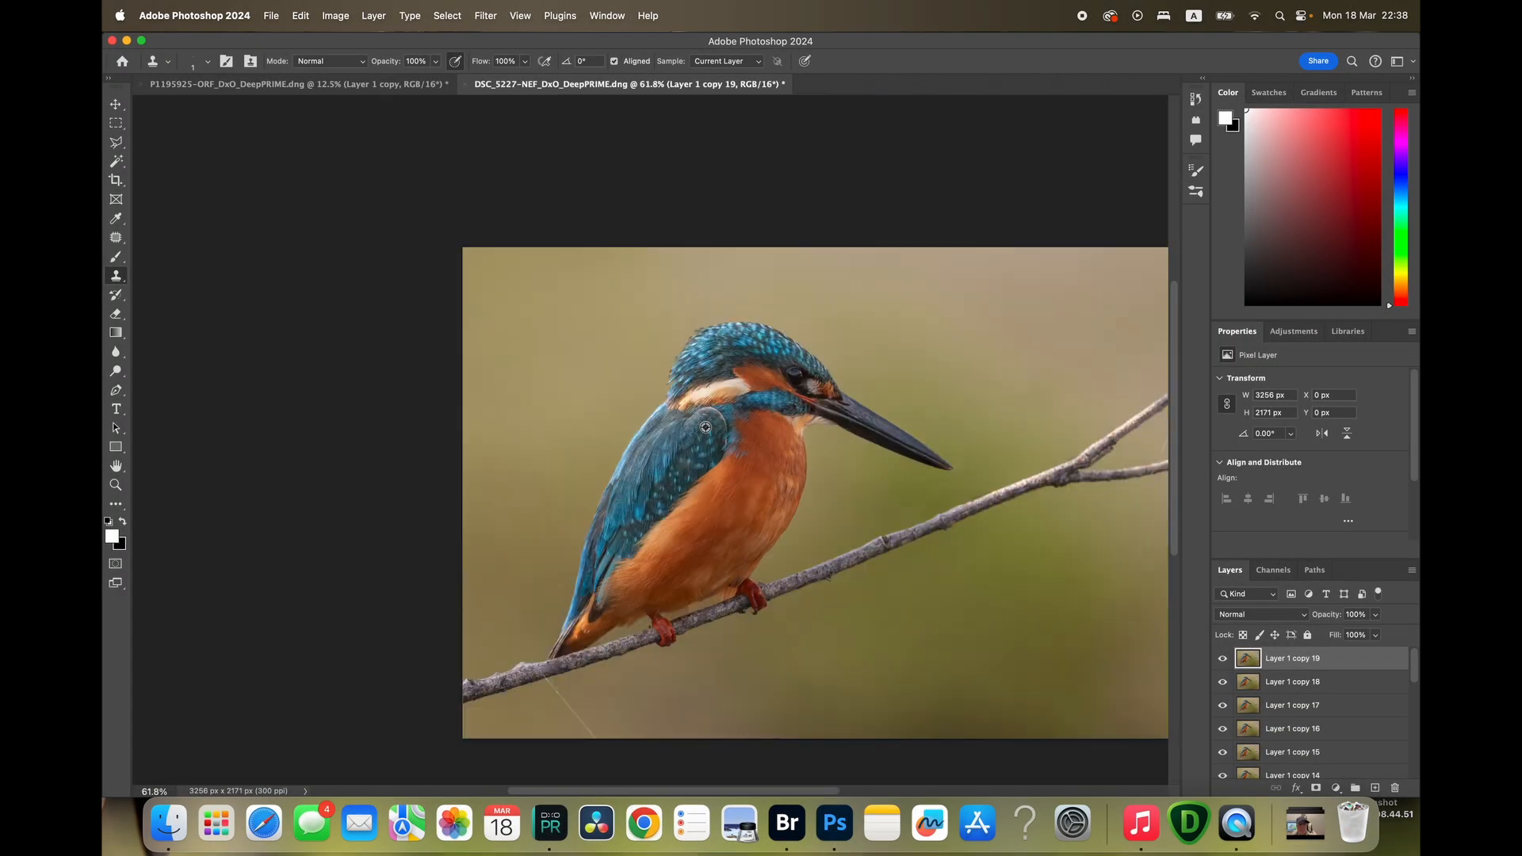
{"action": "scroll", "coordinate": [766, 438], "scroll_direction": "down", "scroll_amount": 1}
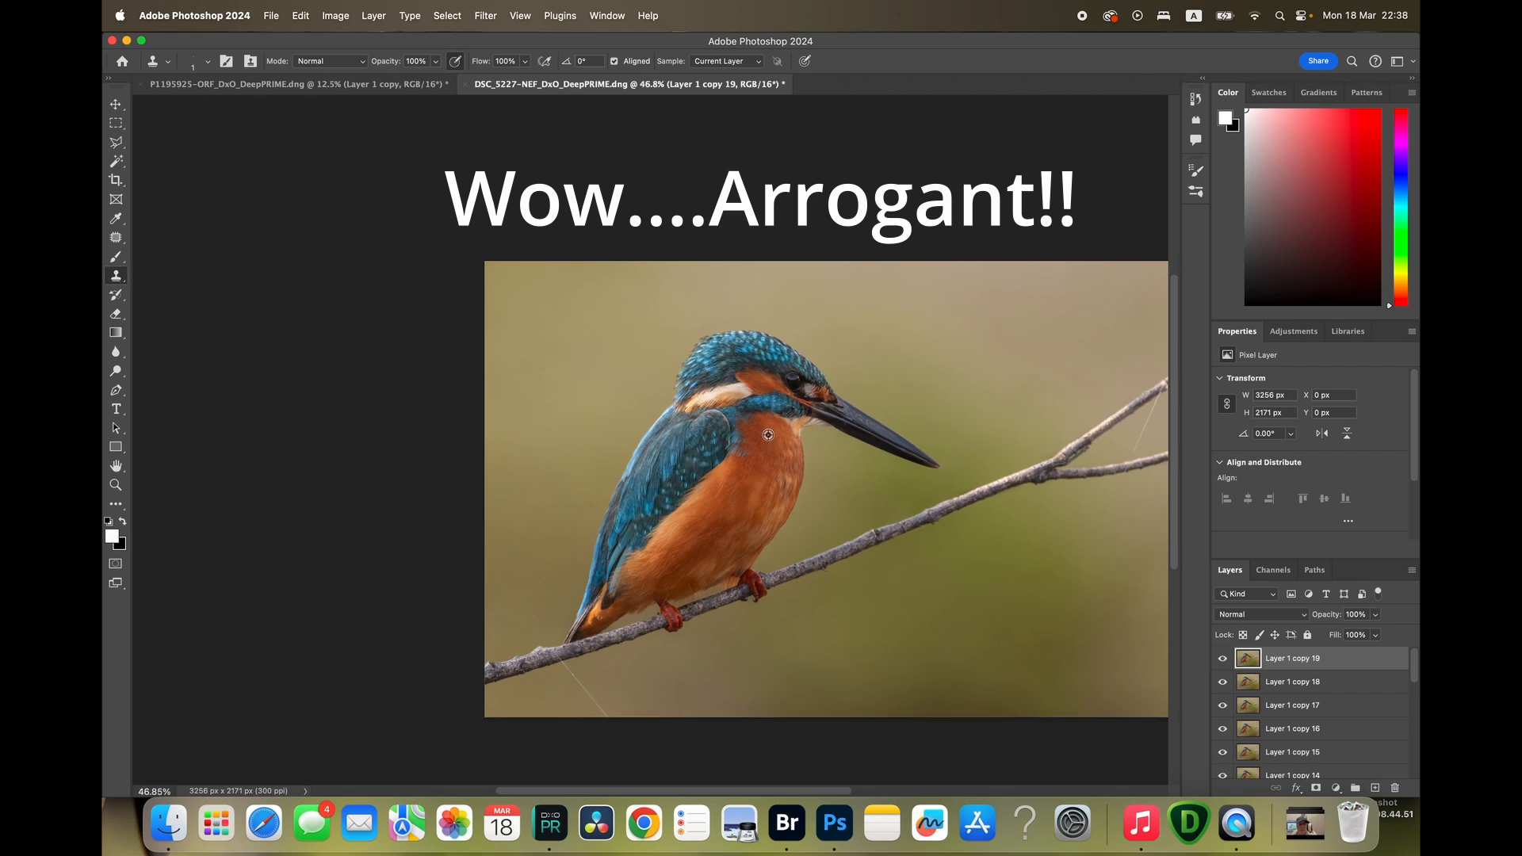
{"action": "scroll", "coordinate": [768, 433], "scroll_direction": "up", "scroll_amount": 3}
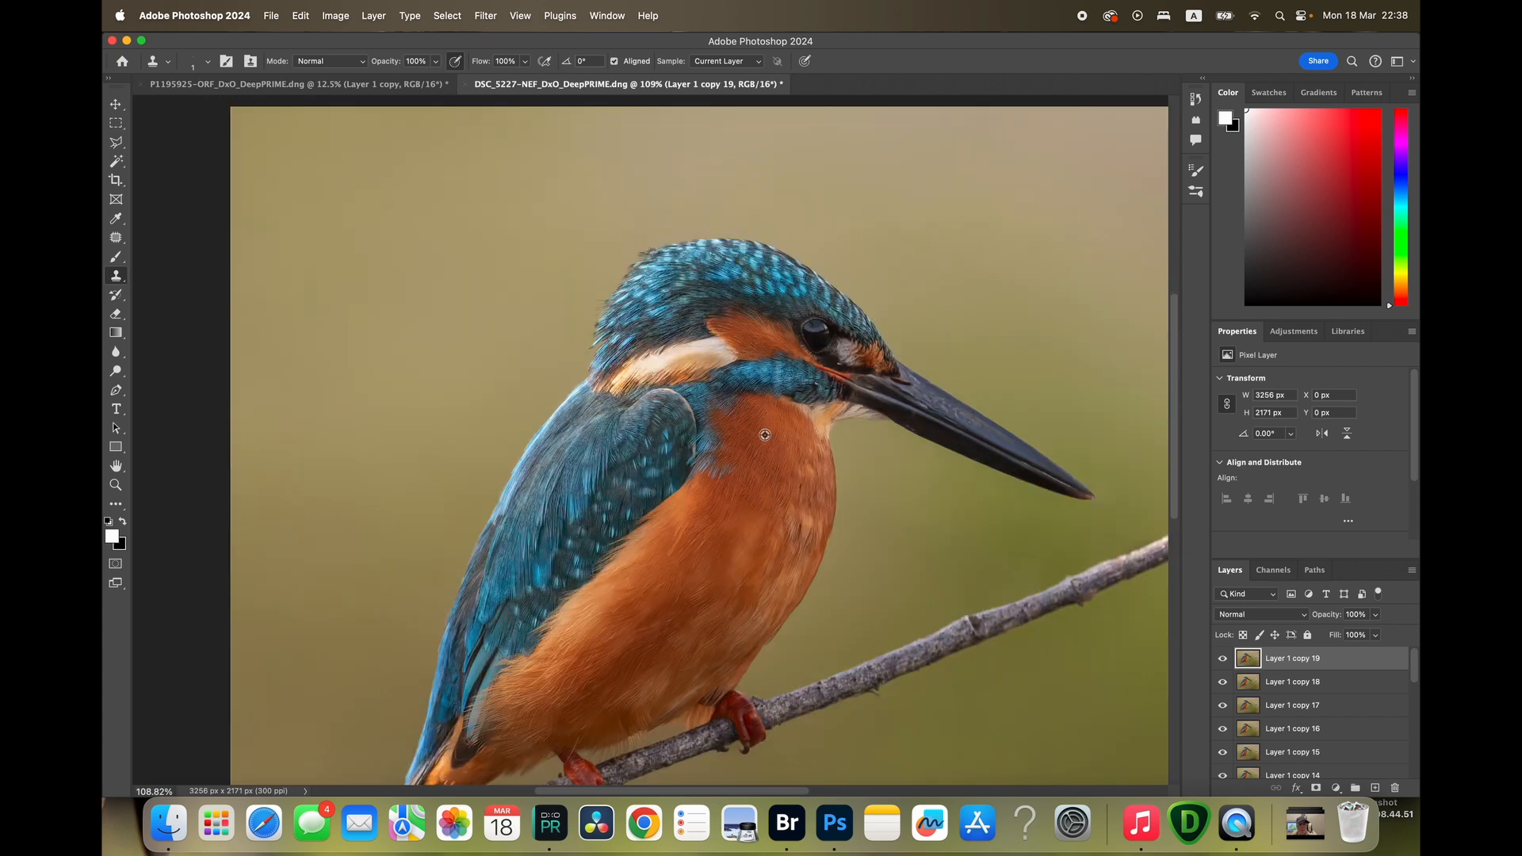
{"action": "scroll", "coordinate": [709, 435], "scroll_direction": "up", "scroll_amount": 1}
{"action": "scroll", "coordinate": [579, 493], "scroll_direction": "down", "scroll_amount": 3}
{"action": "scroll", "coordinate": [578, 493], "scroll_direction": "up", "scroll_amount": 3}
{"action": "scroll", "coordinate": [579, 494], "scroll_direction": "down", "scroll_amount": 4}
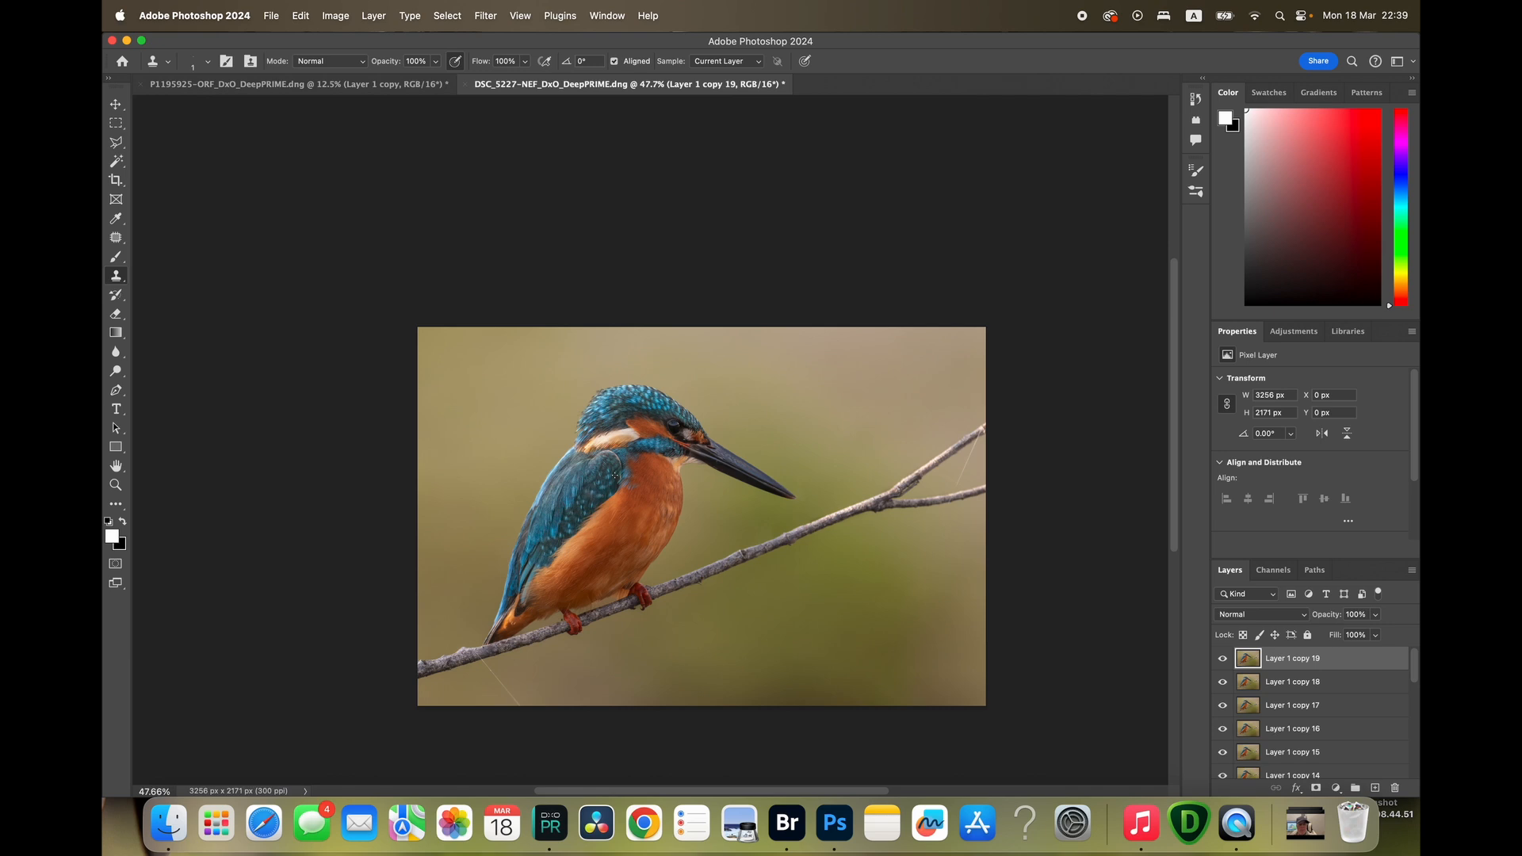
Step: Activate the Brush tool and enlarge its tip to 500 px
{"action": "left_click", "coordinate": [115, 257]}
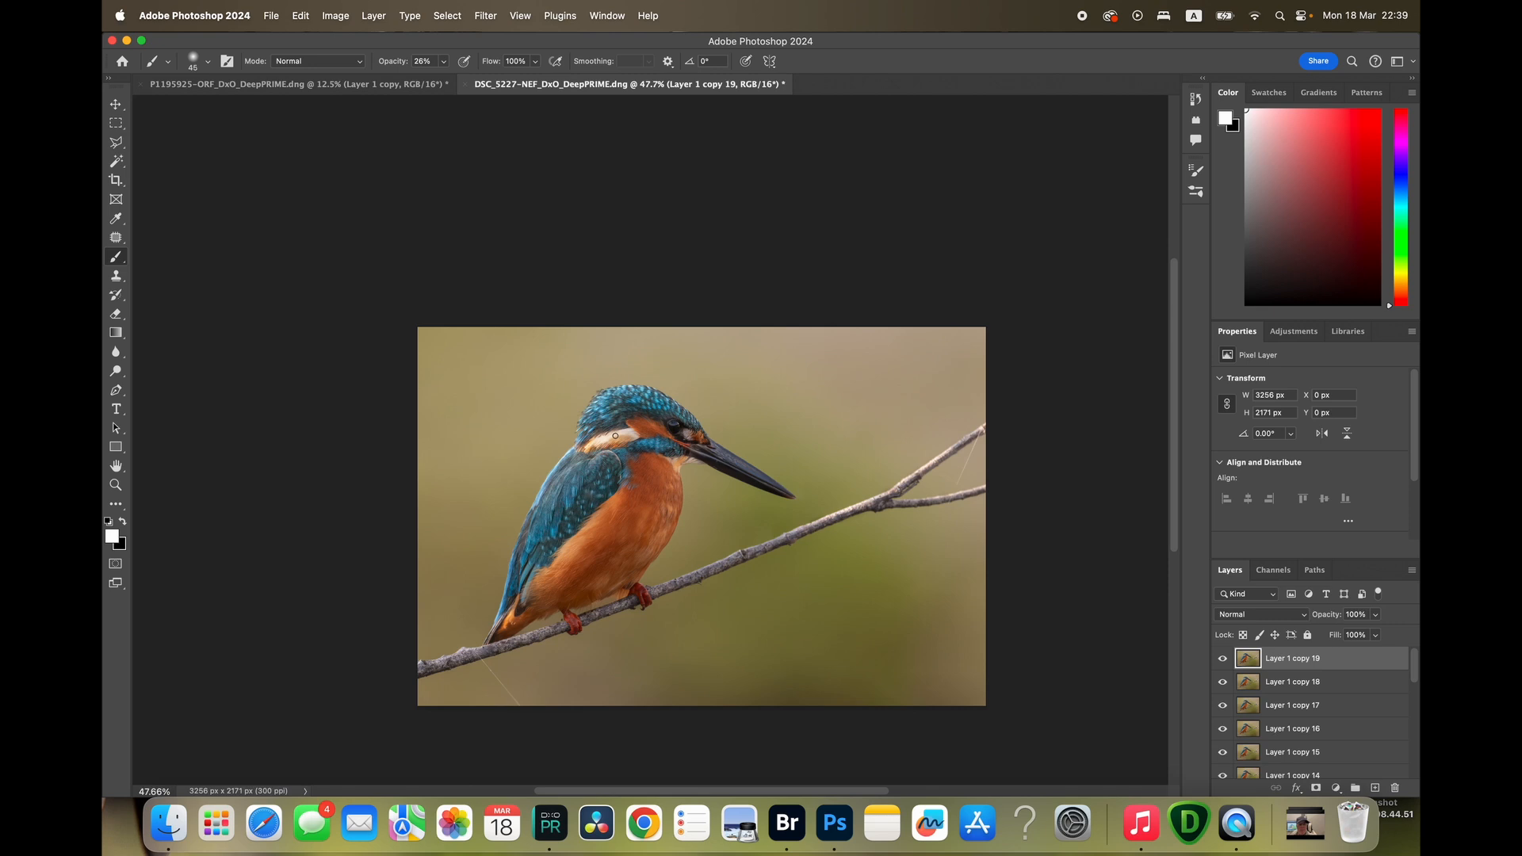
{"action": "key", "text": "]"}
{"action": "key", "text": "]"}
{"action": "key", "text": "]"}
{"action": "key", "text": "]"}
{"action": "key", "text": "]"}
{"action": "key", "text": "]"}
{"action": "key", "text": "]"}
{"action": "key", "text": "]"}
{"action": "key", "text": "]"}
{"action": "key", "text": "]"}
{"action": "key", "text": "]"}
{"action": "key", "text": "]"}
{"action": "key", "text": "]"}
{"action": "key", "text": "]"}
{"action": "key", "text": "]"}
{"action": "key", "text": "]"}
Step: Open Layer 1 copy 19 in the Topaz Sharpen AI filter and compare the sharpened preview with the original
{"action": "left_click", "coordinate": [487, 16]}
{"action": "mouse_move", "coordinate": [643, 387]}
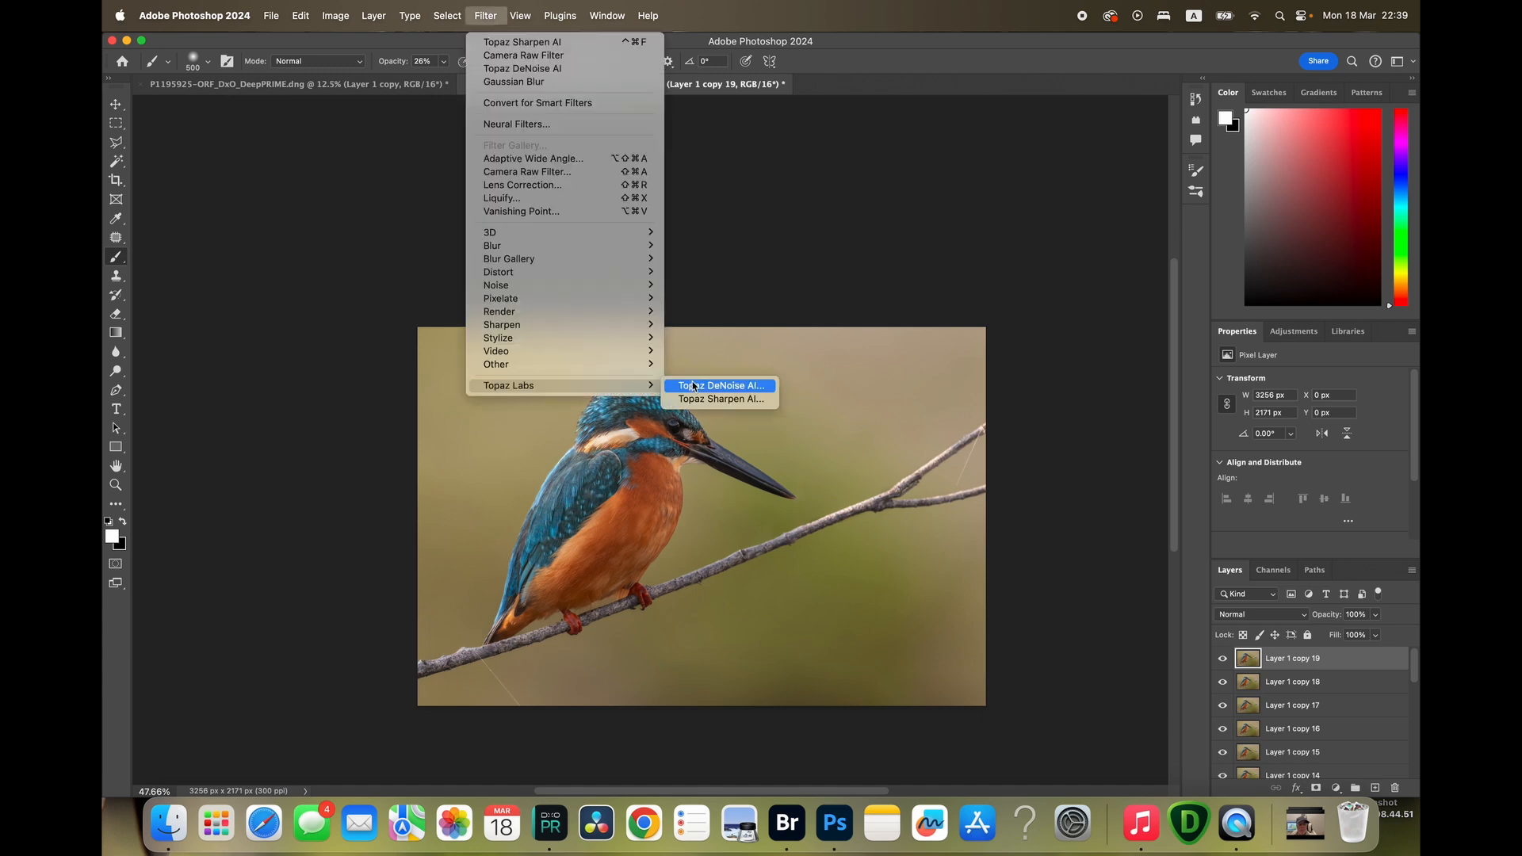
{"action": "left_click", "coordinate": [710, 398]}
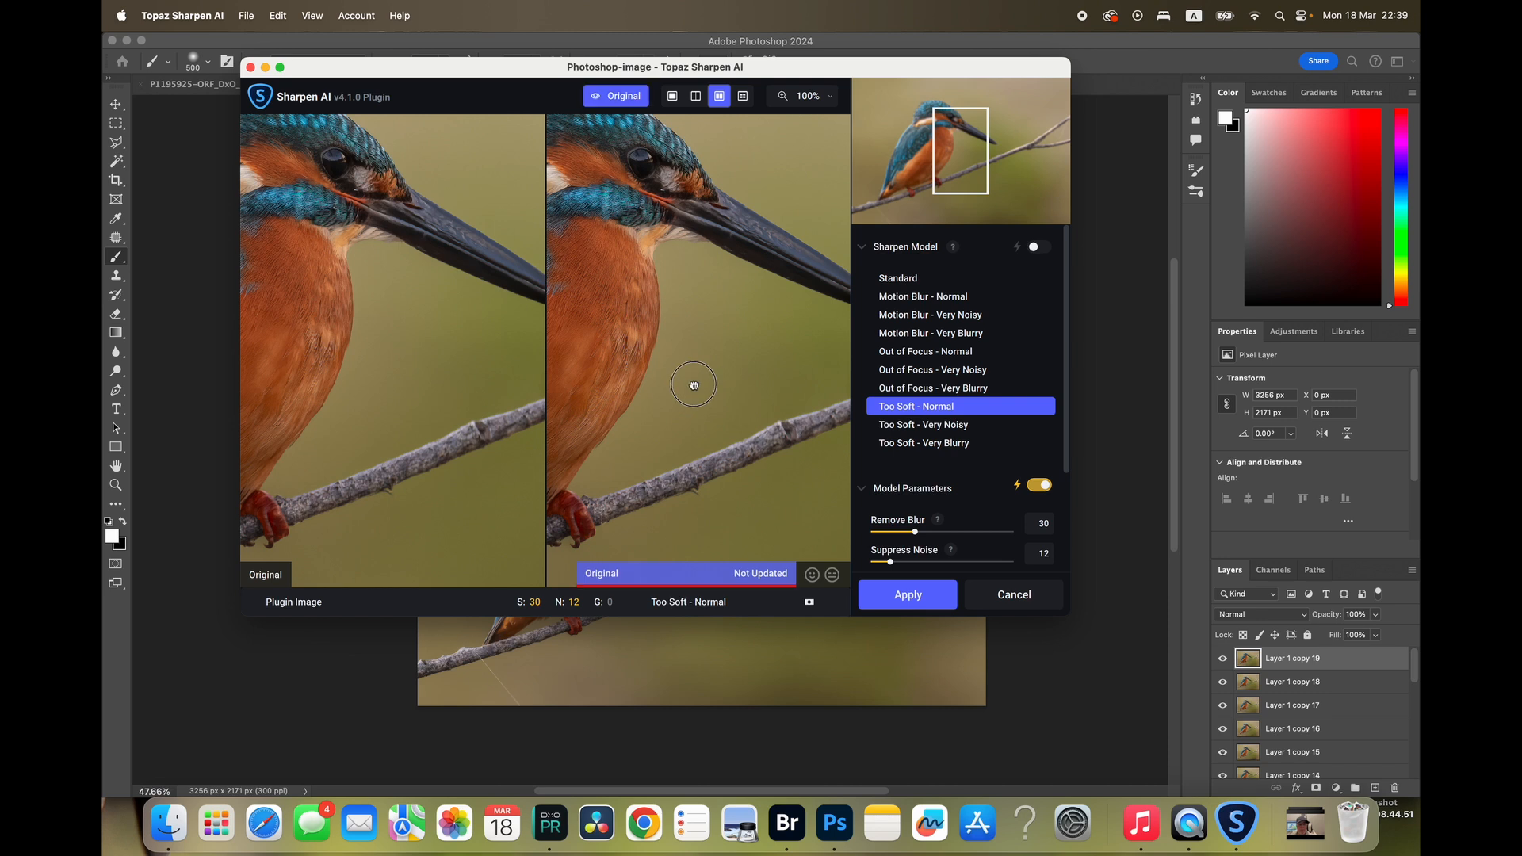
{"action": "left_click_drag", "start_coordinate": [722, 365], "coordinate": [738, 408]}
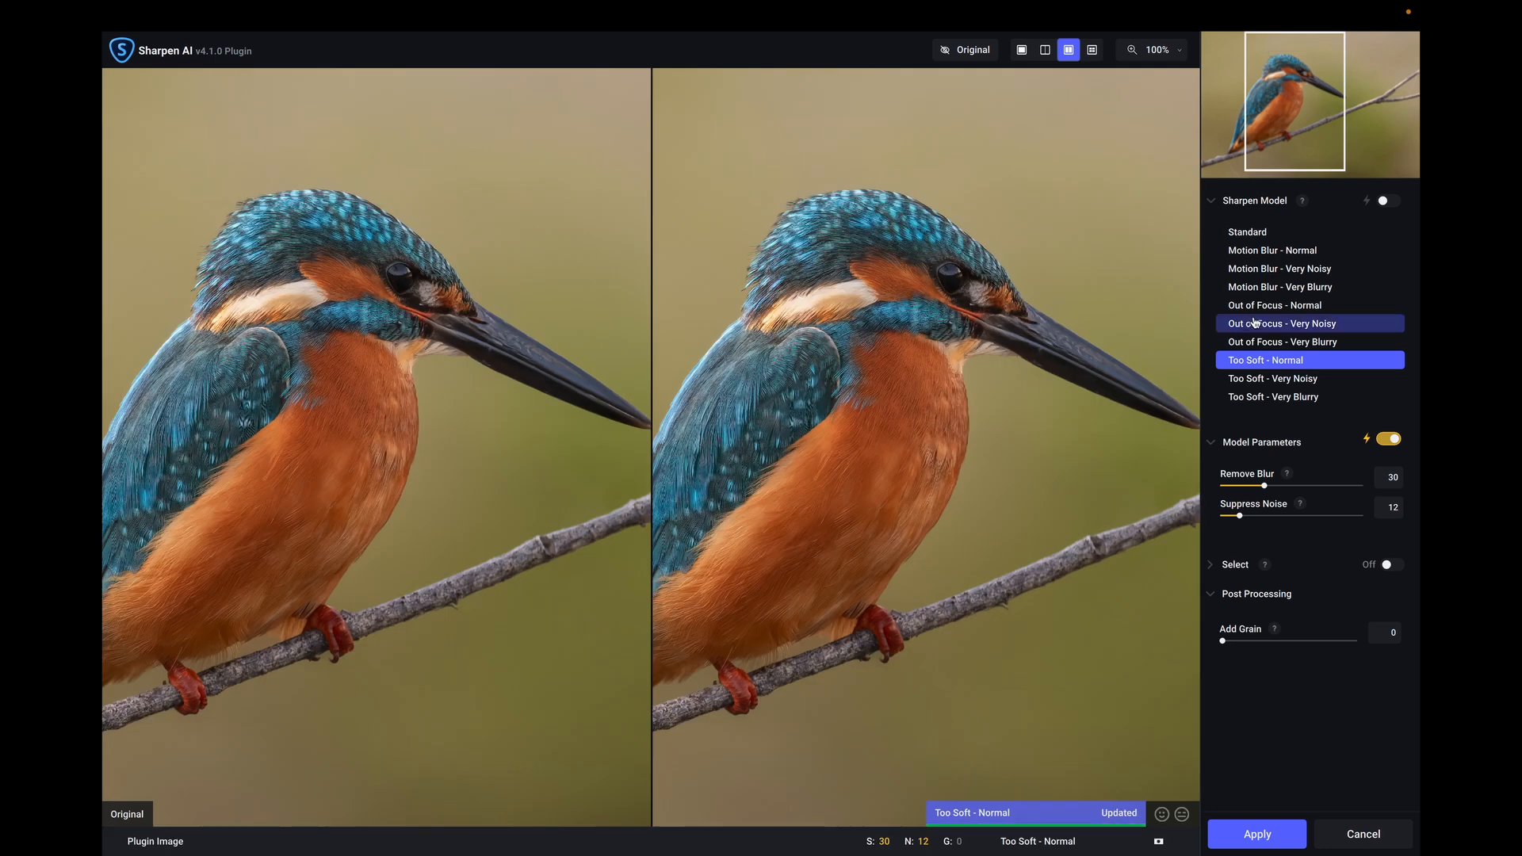
Step: Set the sharpen model to Standard and compare its preview with the original around the kingfisher's head and breast
{"action": "left_click", "coordinate": [1273, 234]}
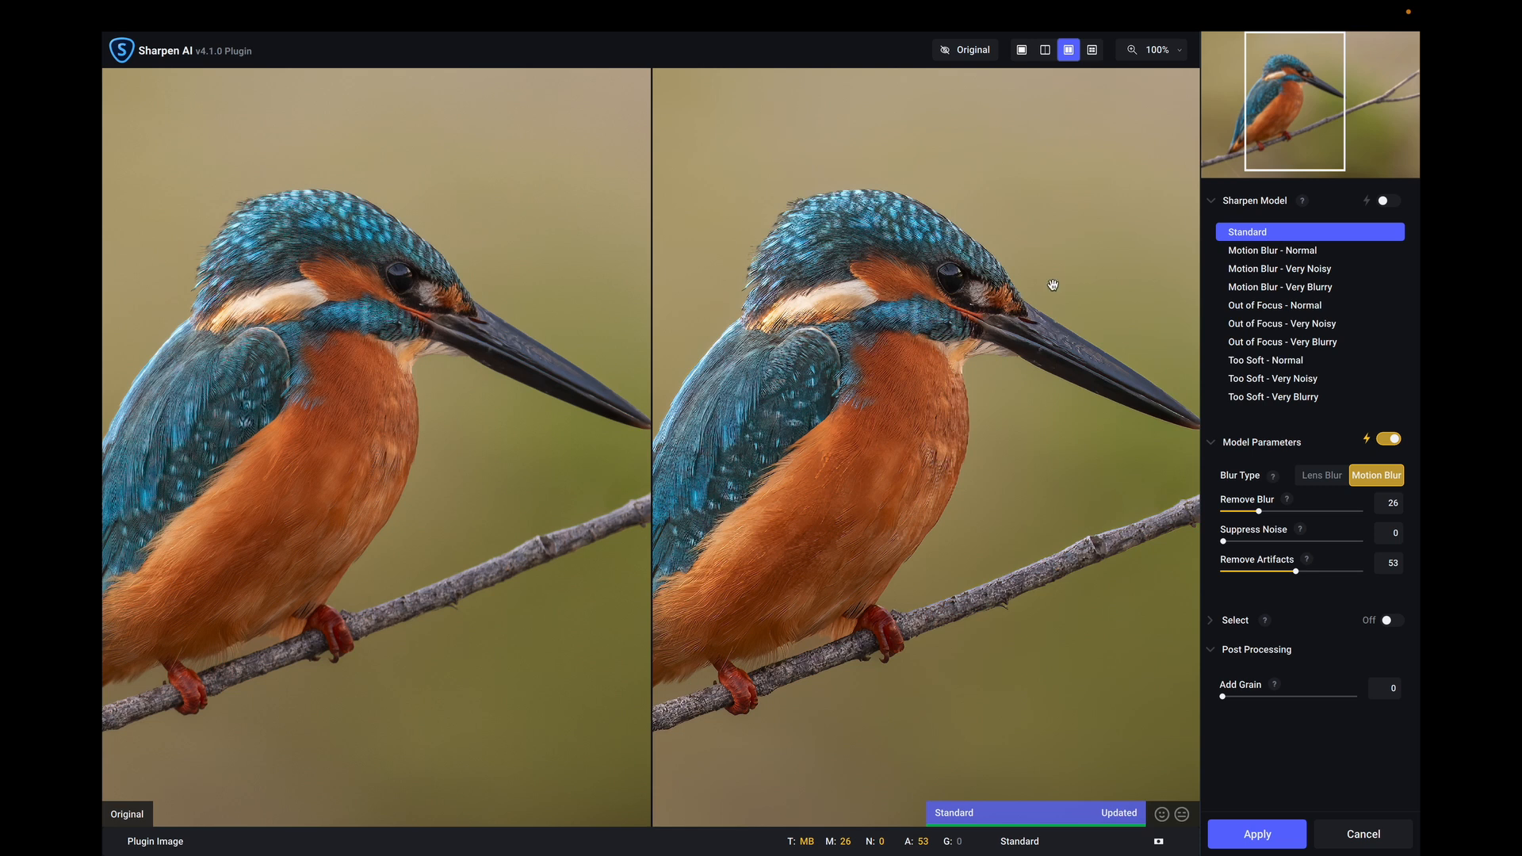
{"action": "left_click", "coordinate": [922, 301]}
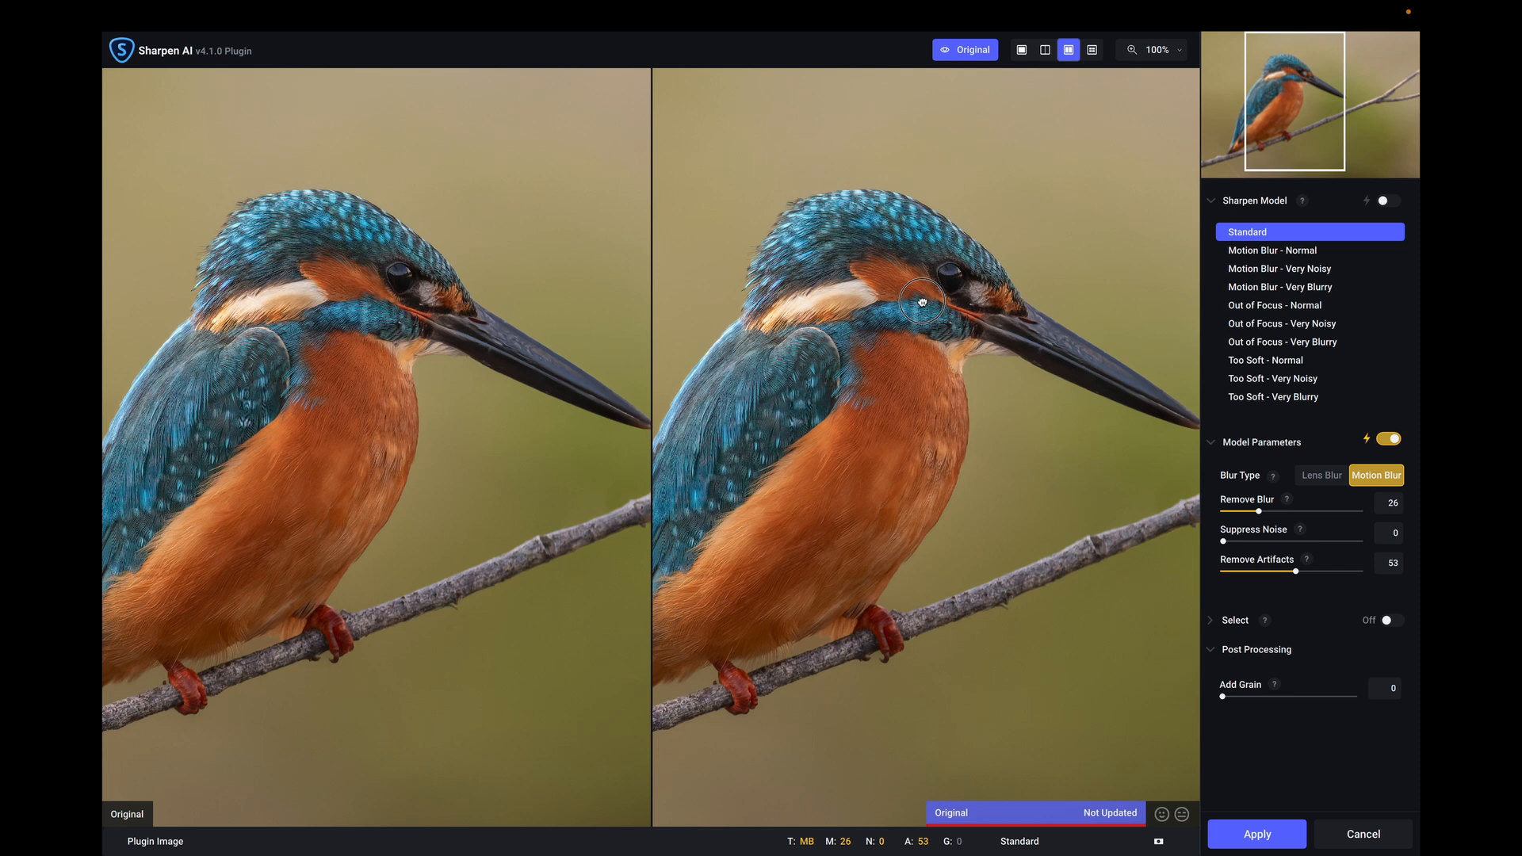
{"action": "left_click_drag", "start_coordinate": [922, 301], "coordinate": [942, 331]}
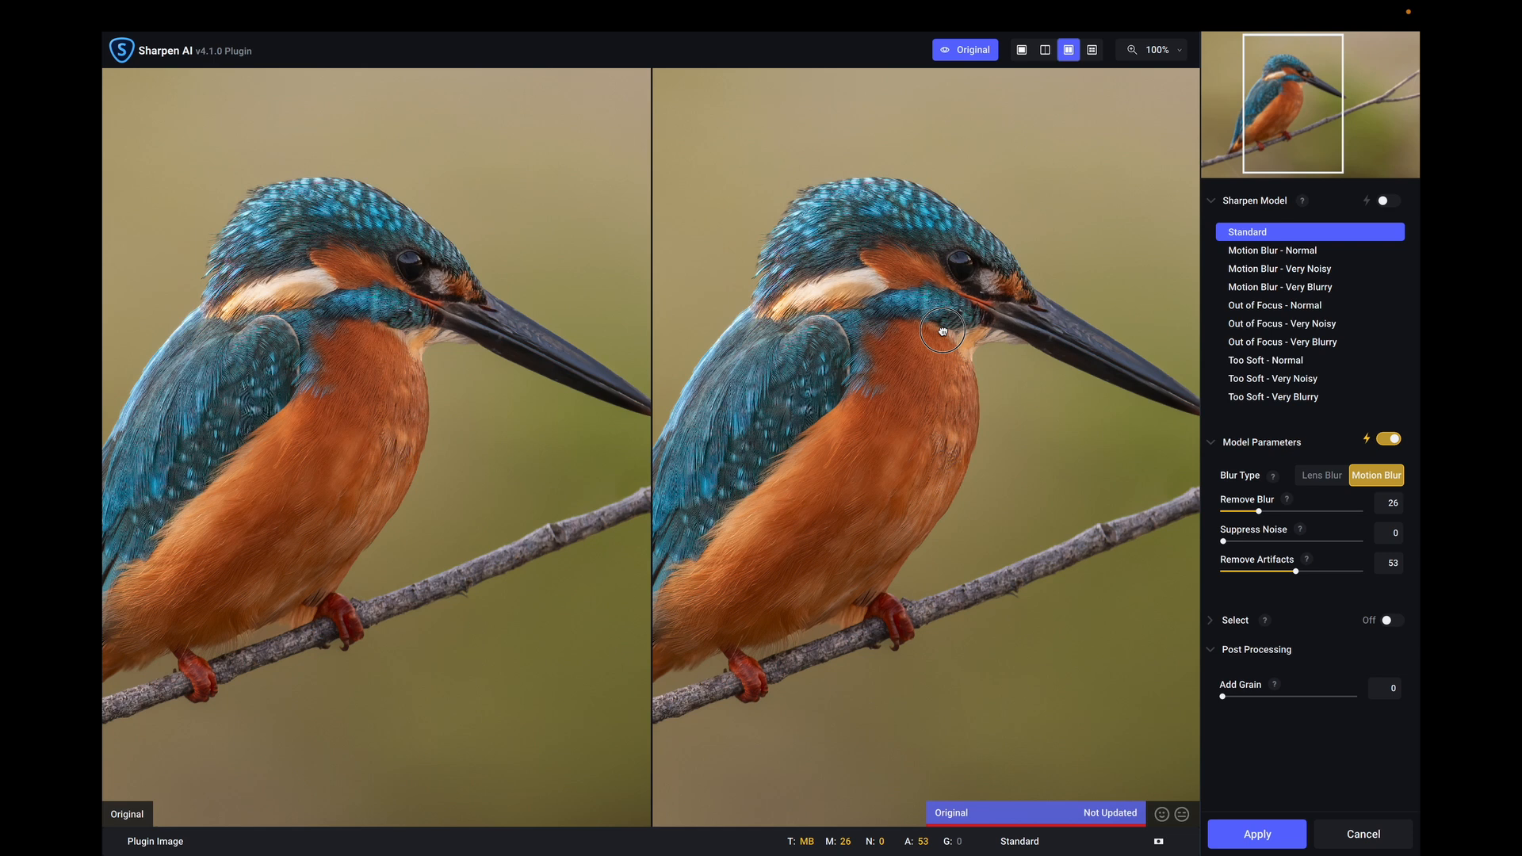
{"action": "left_click_drag", "start_coordinate": [943, 331], "coordinate": [943, 332]}
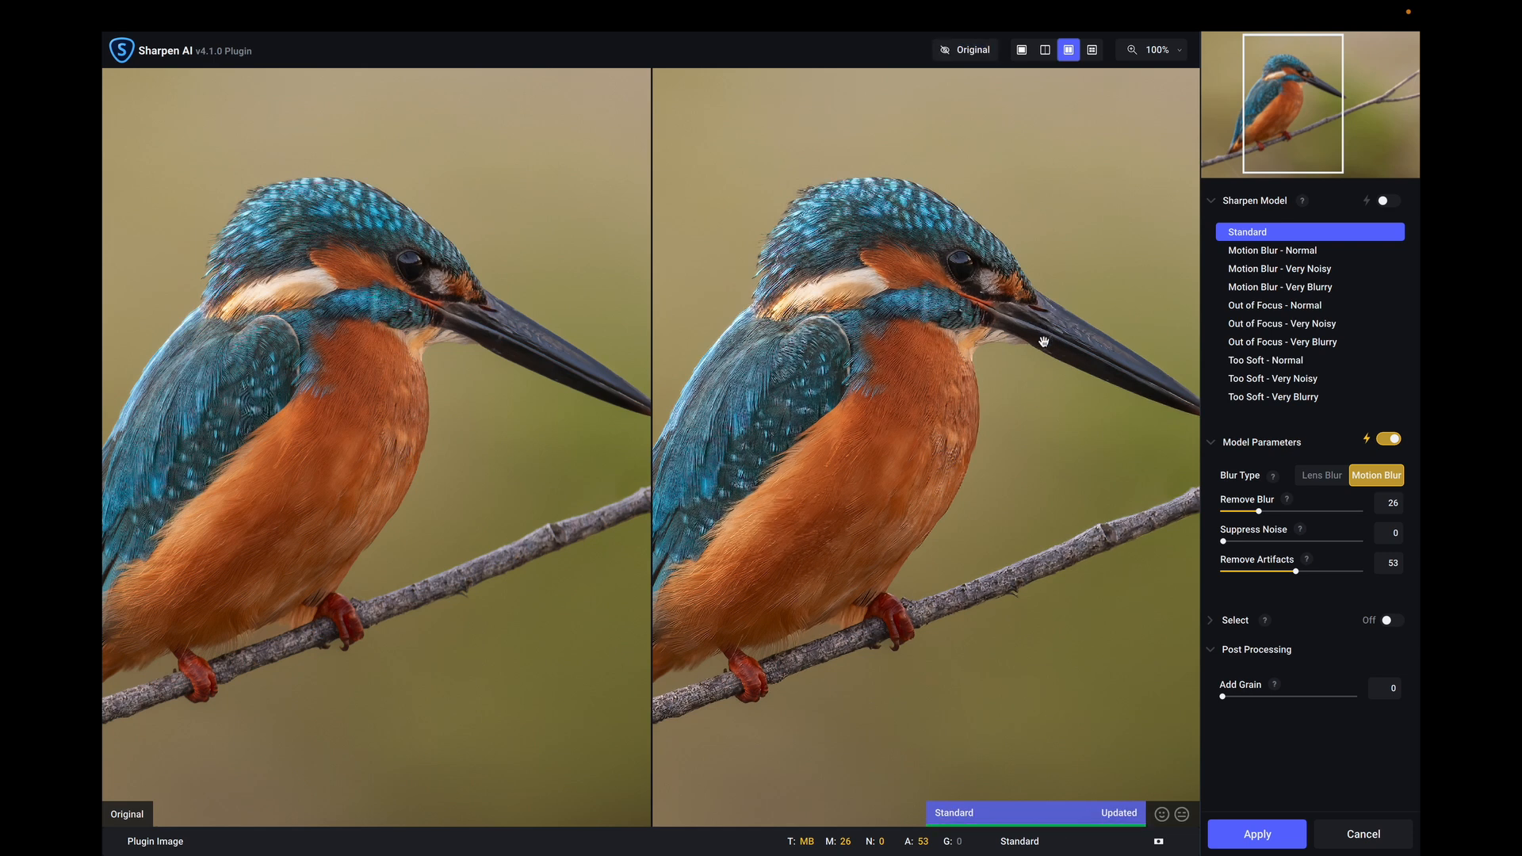
Step: Preview the Motion Blur sharpen models in turn: Normal, Very Noisy and Very Blurry, comparing each with the original
{"action": "left_click", "coordinate": [1288, 253]}
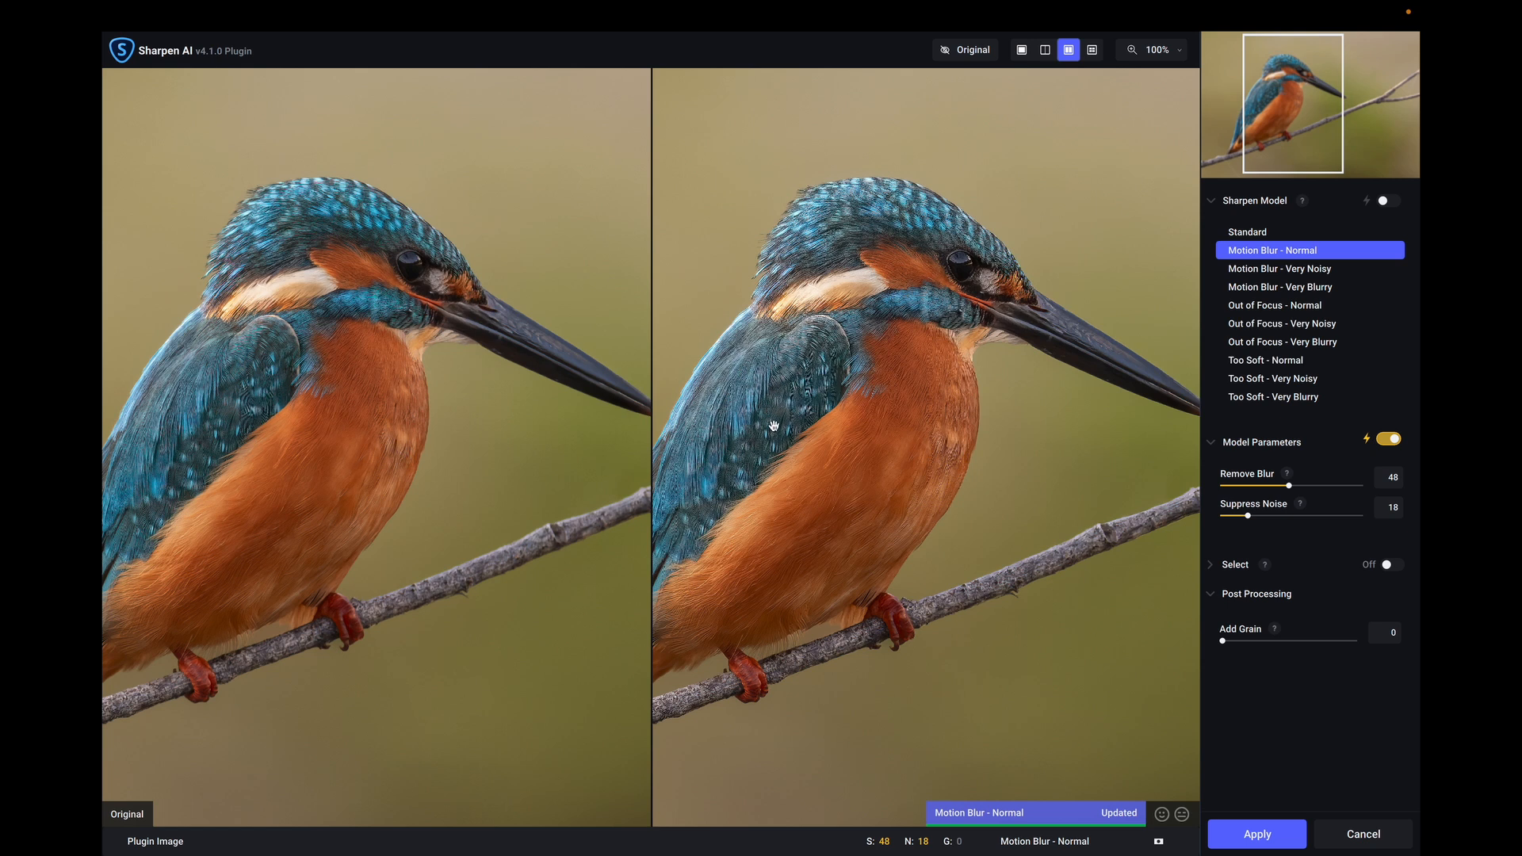
{"action": "left_click", "coordinate": [1302, 275]}
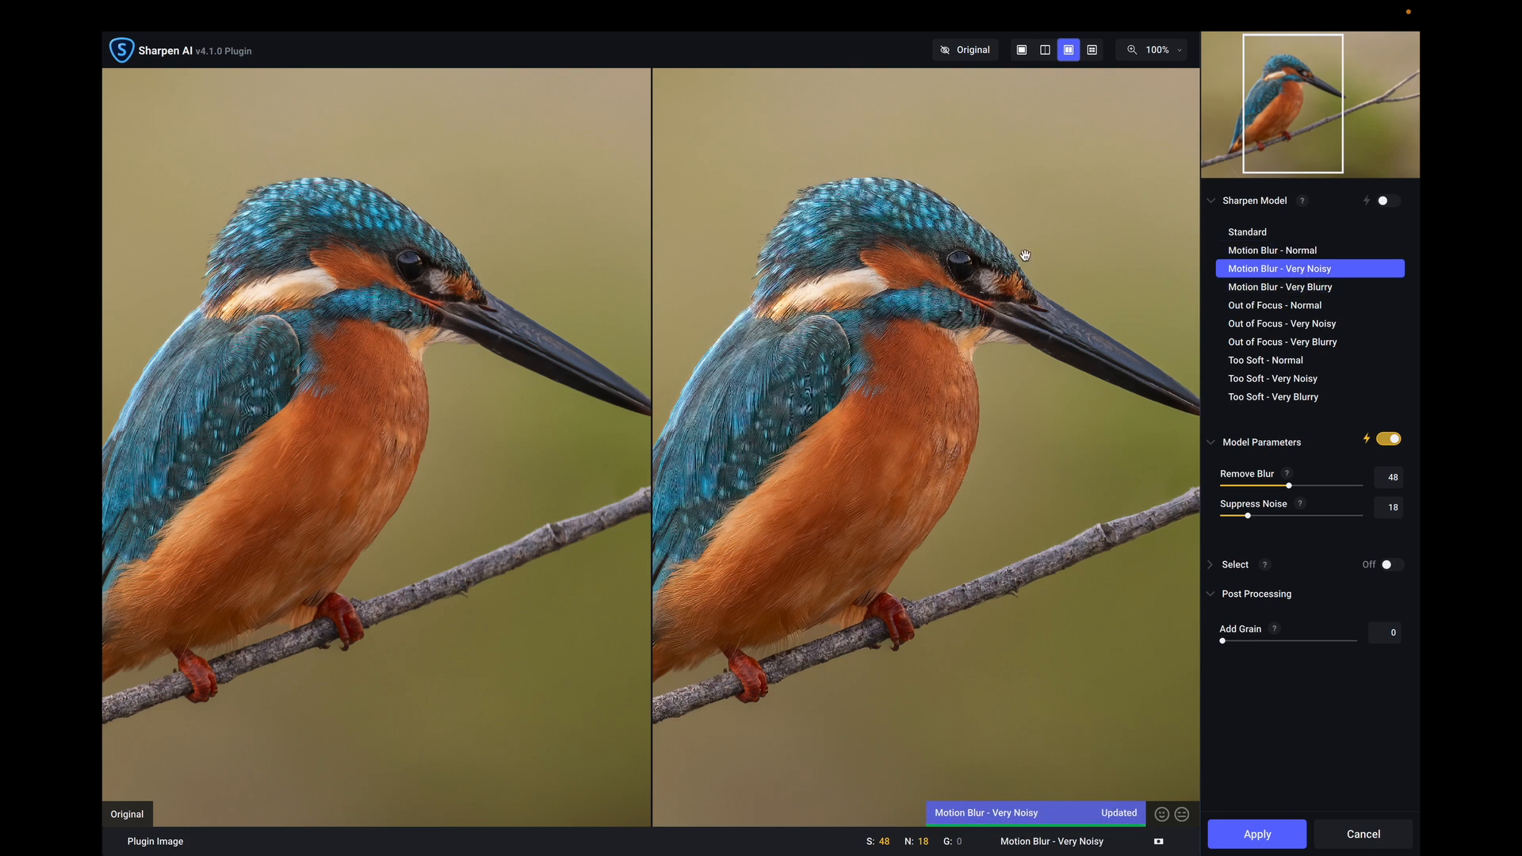
{"action": "left_click", "coordinate": [1254, 292]}
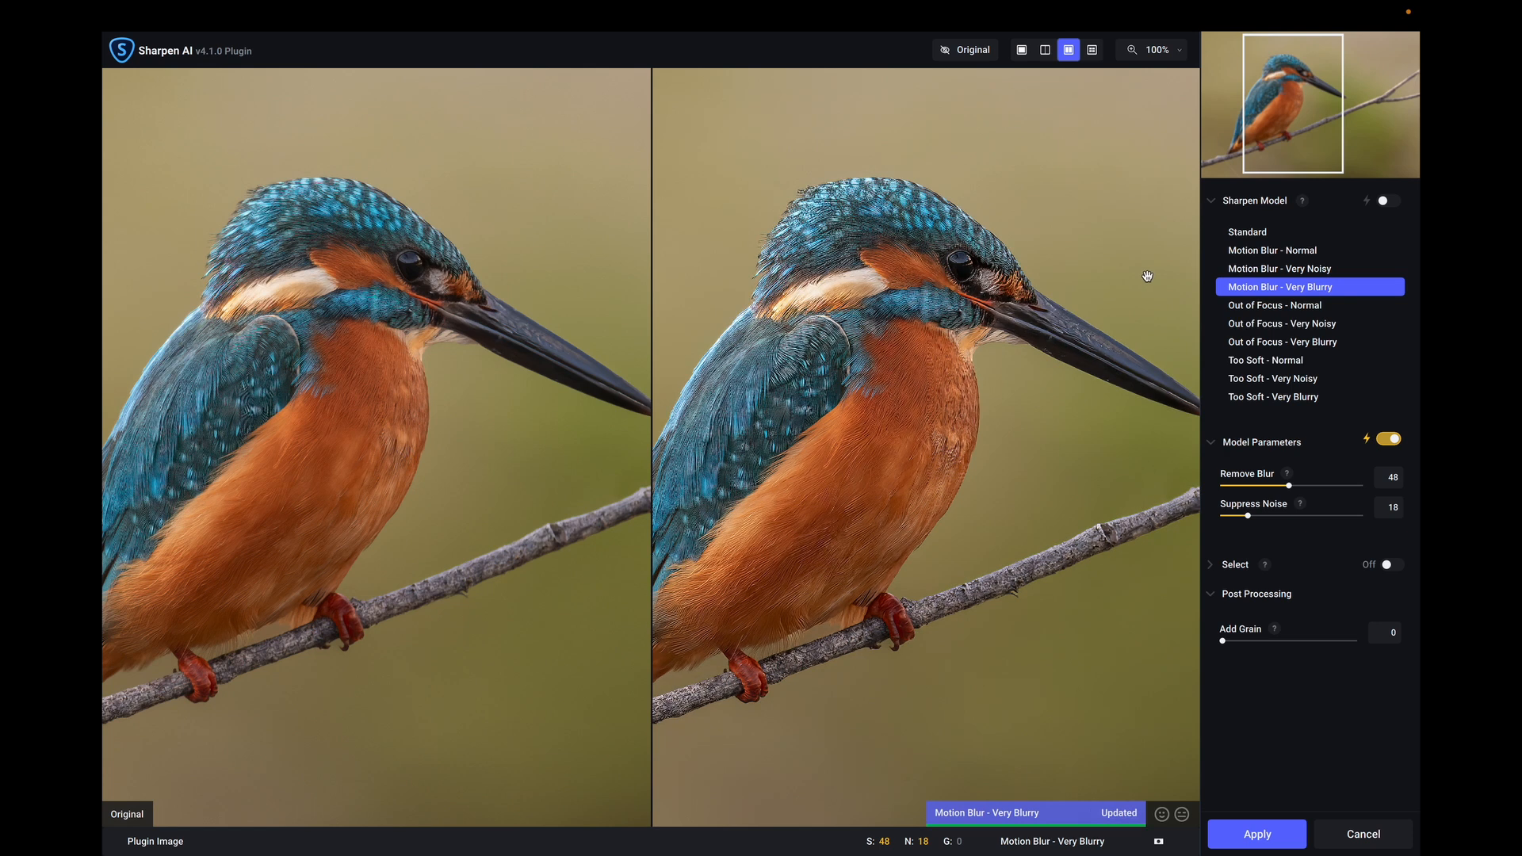
Step: Preview the Out of Focus models Normal, Very Noisy and Very Blurry, checking the last against the original around the kingfisher's cheek
{"action": "left_click", "coordinate": [1268, 306]}
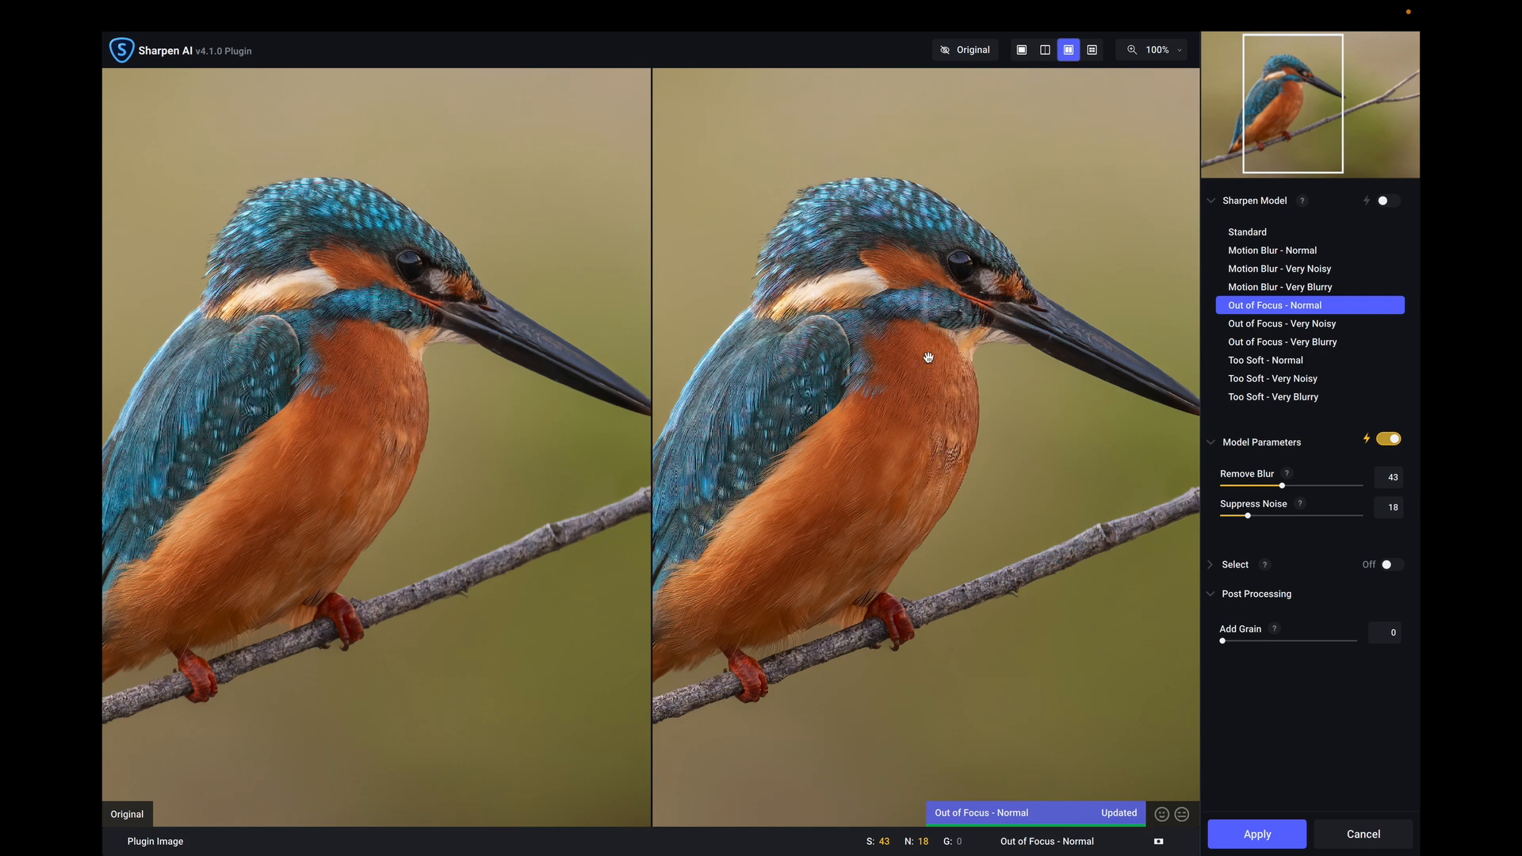
{"action": "left_click", "coordinate": [1270, 331]}
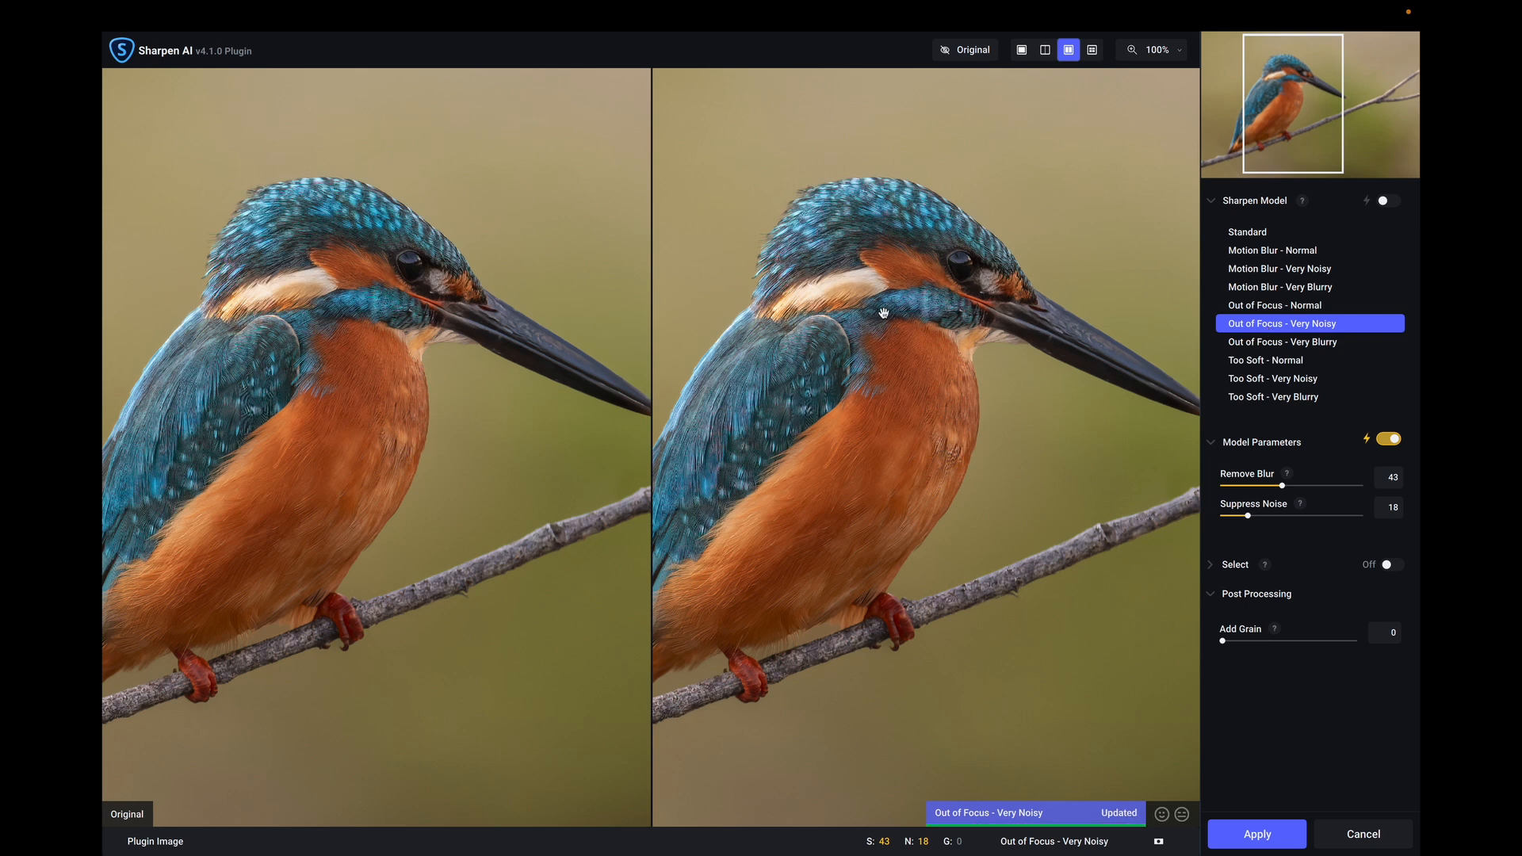
{"action": "left_click", "coordinate": [1261, 343]}
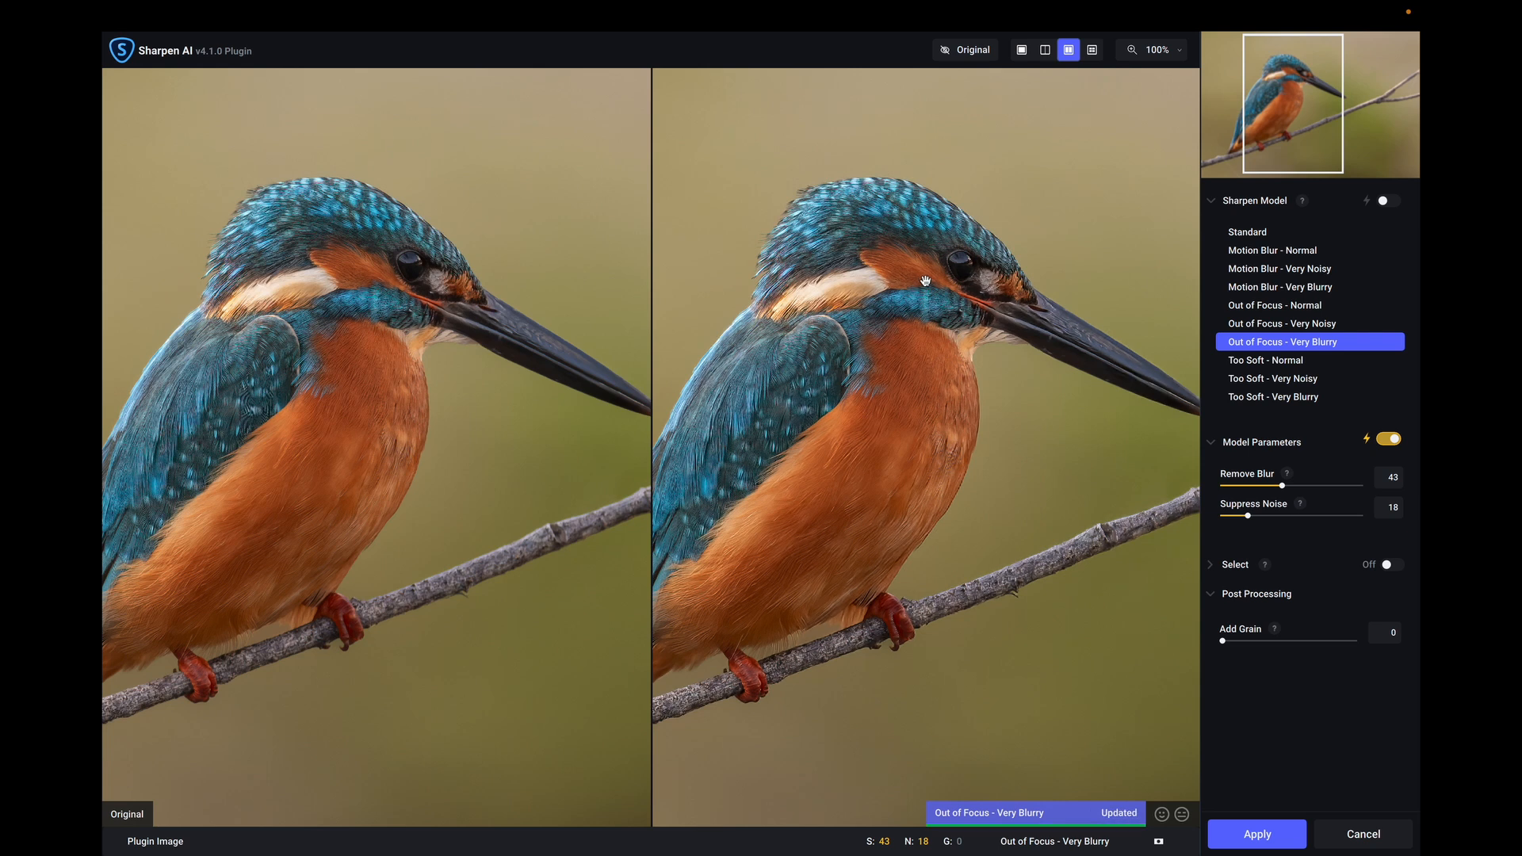
{"action": "left_click", "coordinate": [958, 312]}
{"action": "left_click", "coordinate": [958, 312]}
{"action": "left_click", "coordinate": [958, 312]}
{"action": "left_click", "coordinate": [957, 312]}
{"action": "left_click", "coordinate": [958, 313]}
{"action": "left_click", "coordinate": [912, 295]}
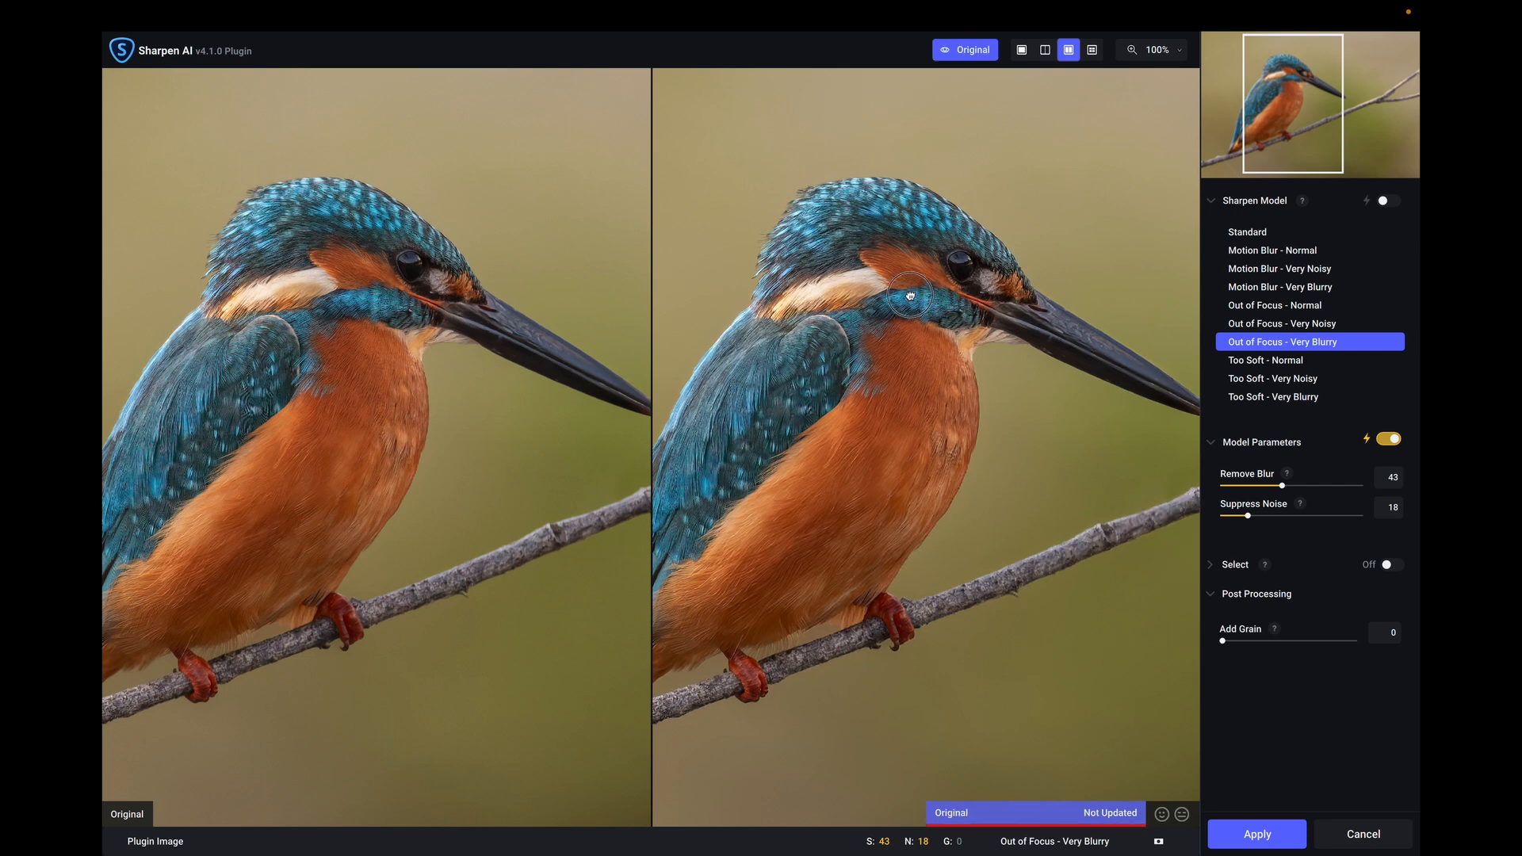
Step: Preview the Too Soft models Normal, Very Noisy and Very Blurry, checking Normal against the original on the kingfisher's breast
{"action": "left_click", "coordinate": [1277, 361]}
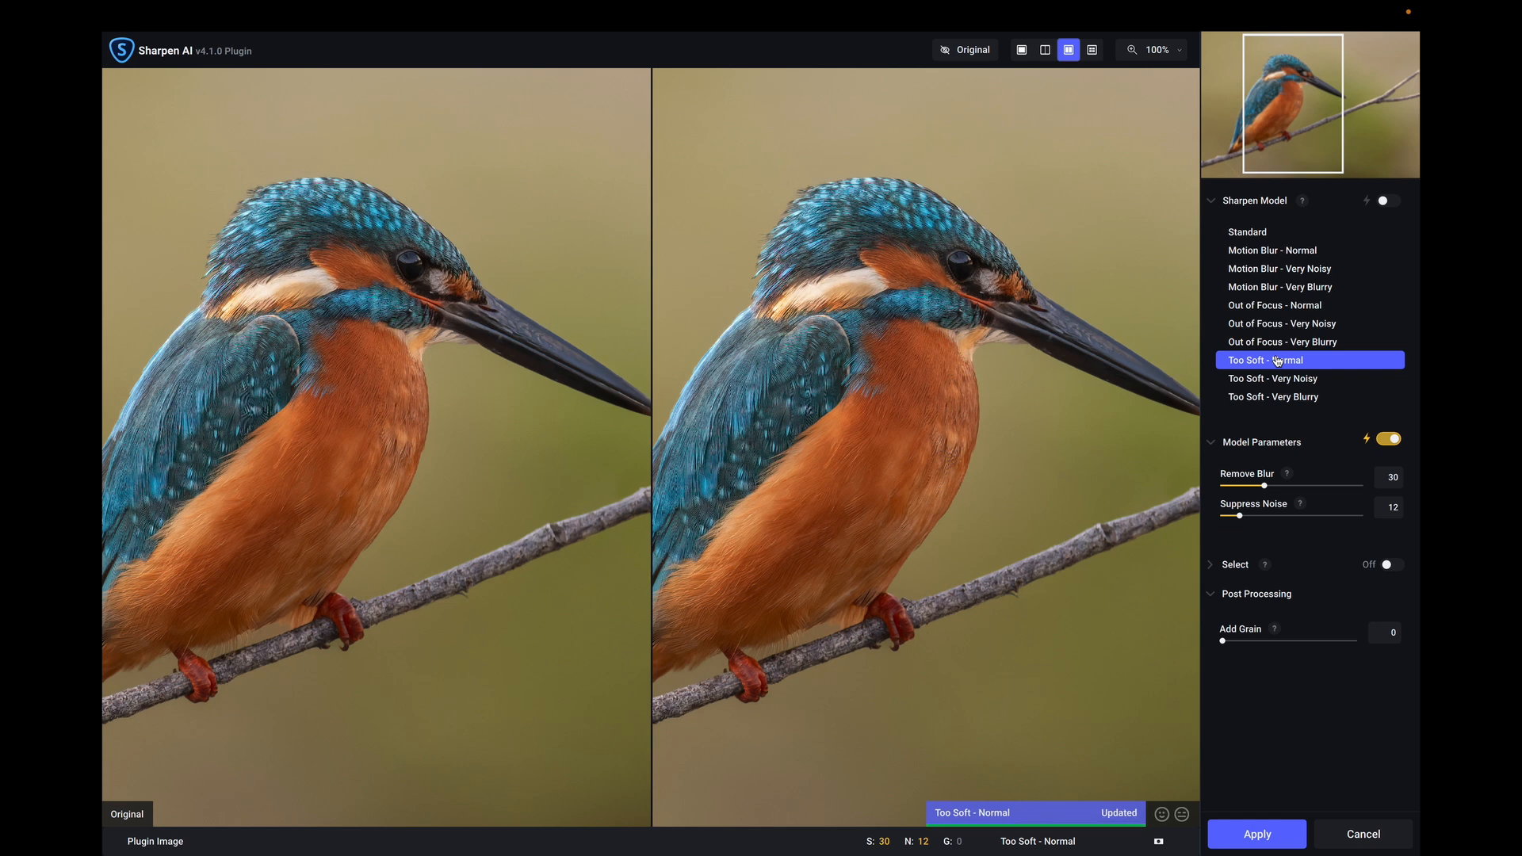
{"action": "left_click", "coordinate": [959, 317]}
{"action": "left_click", "coordinate": [959, 317]}
{"action": "left_click", "coordinate": [798, 508]}
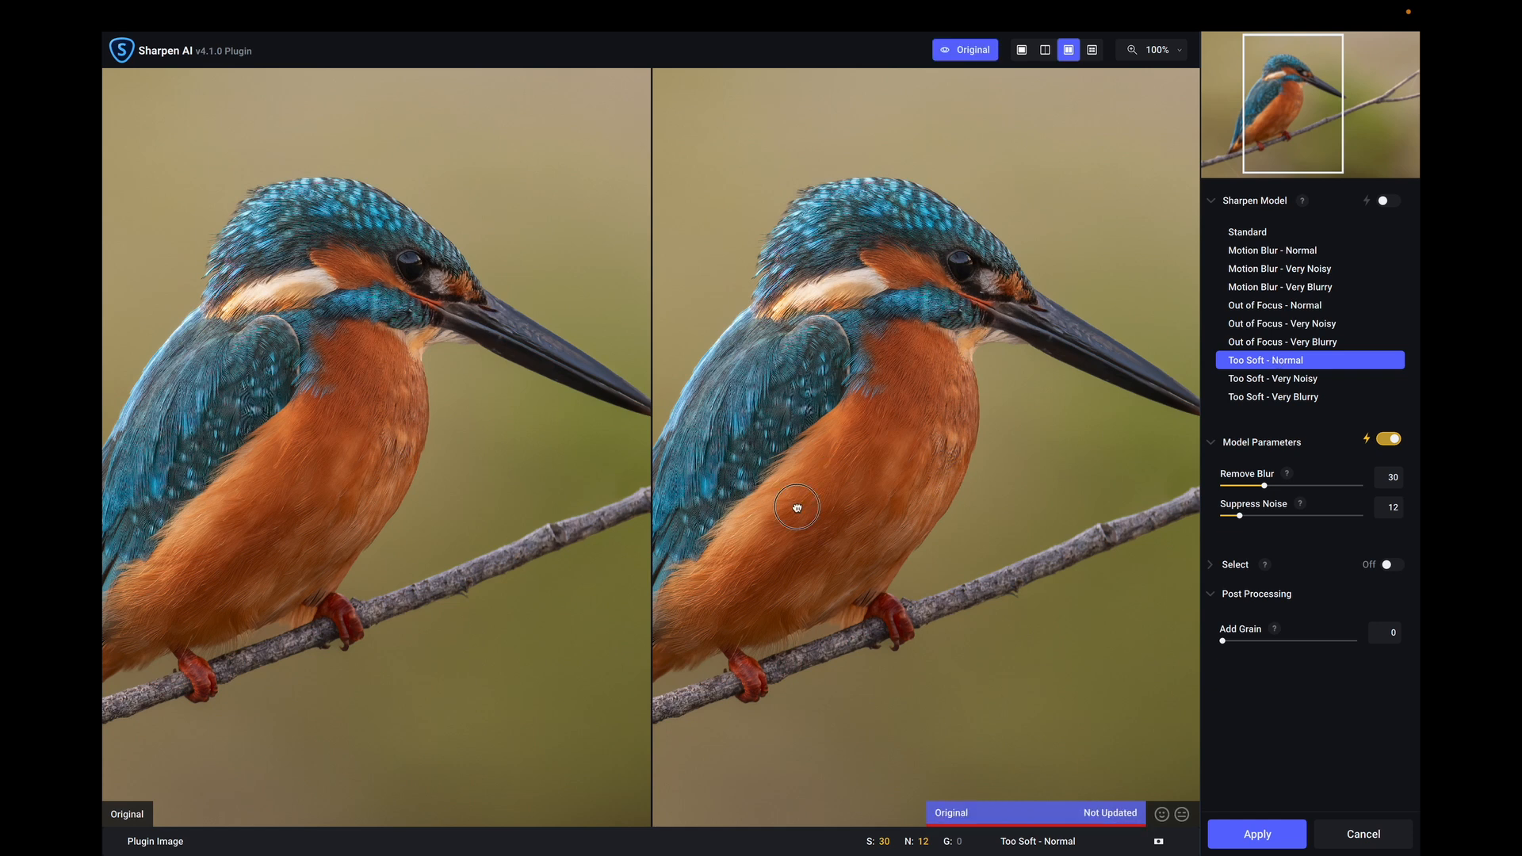
{"action": "left_click", "coordinate": [934, 364]}
{"action": "left_click", "coordinate": [934, 334]}
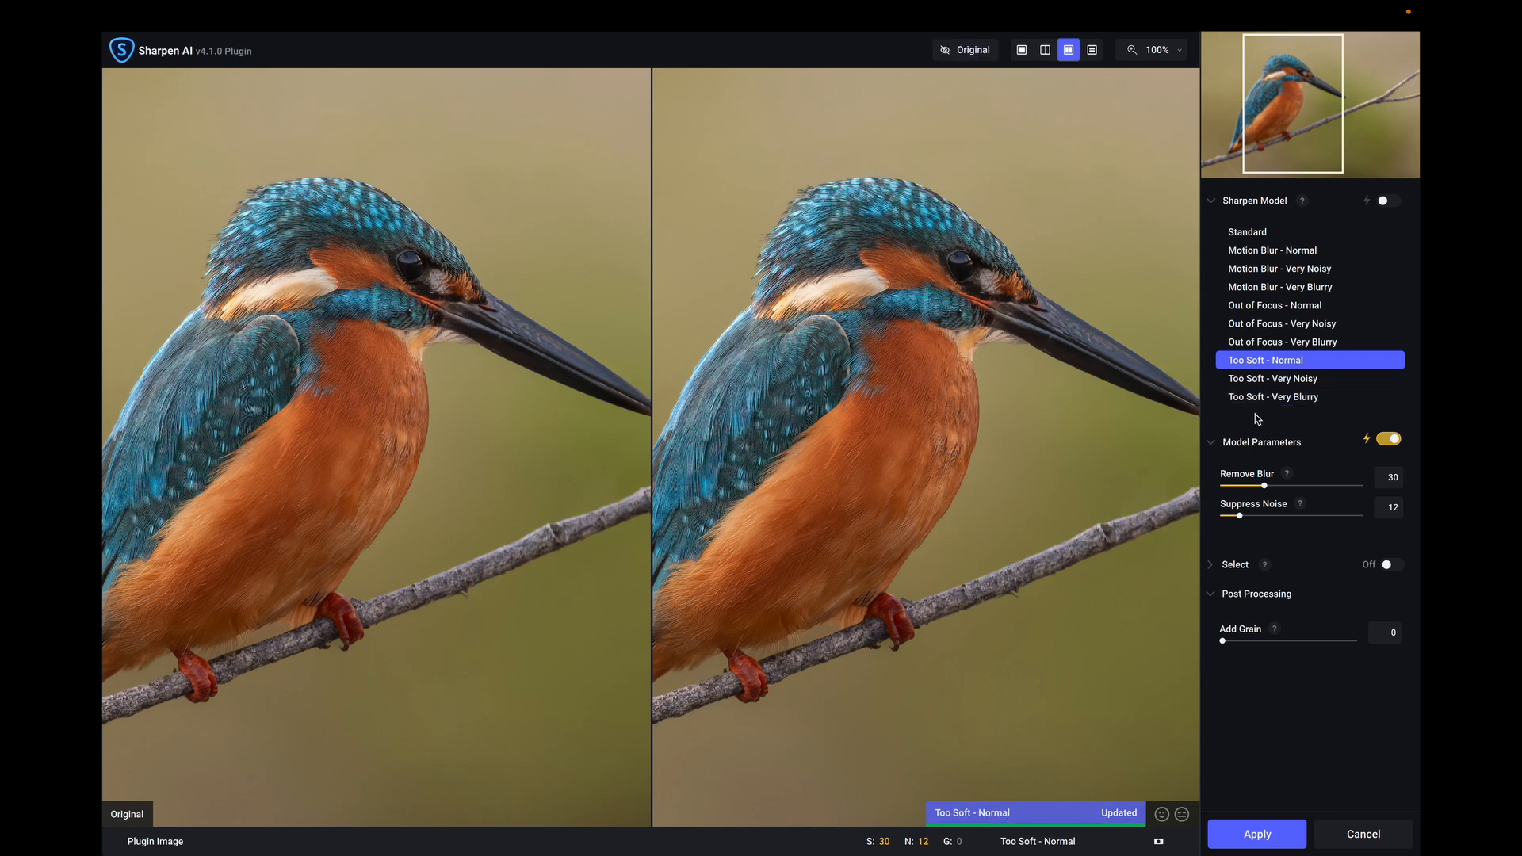
{"action": "left_click", "coordinate": [1263, 380]}
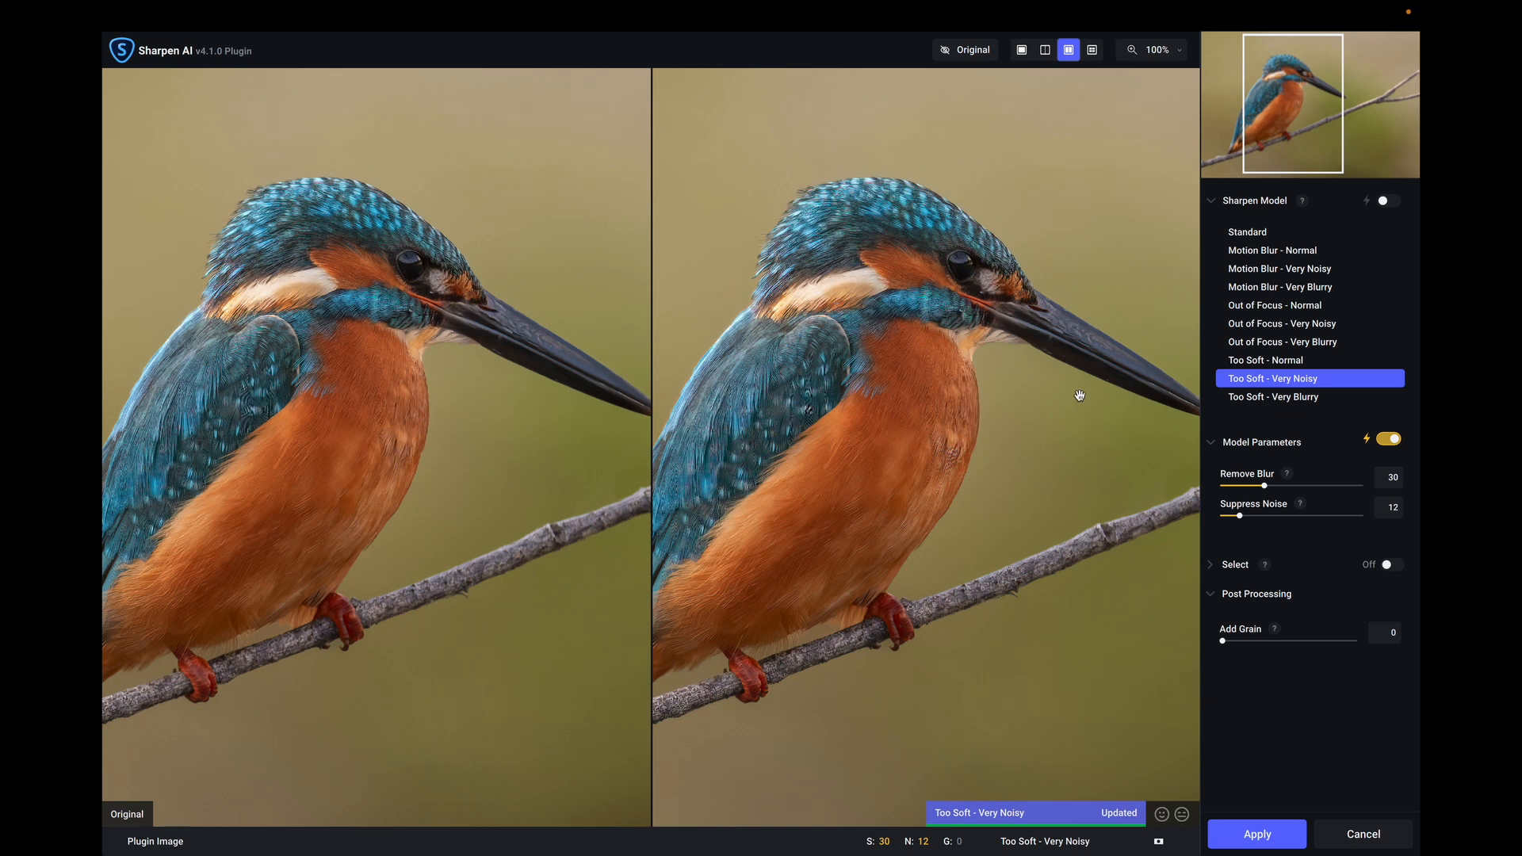
{"action": "left_click", "coordinate": [1309, 398]}
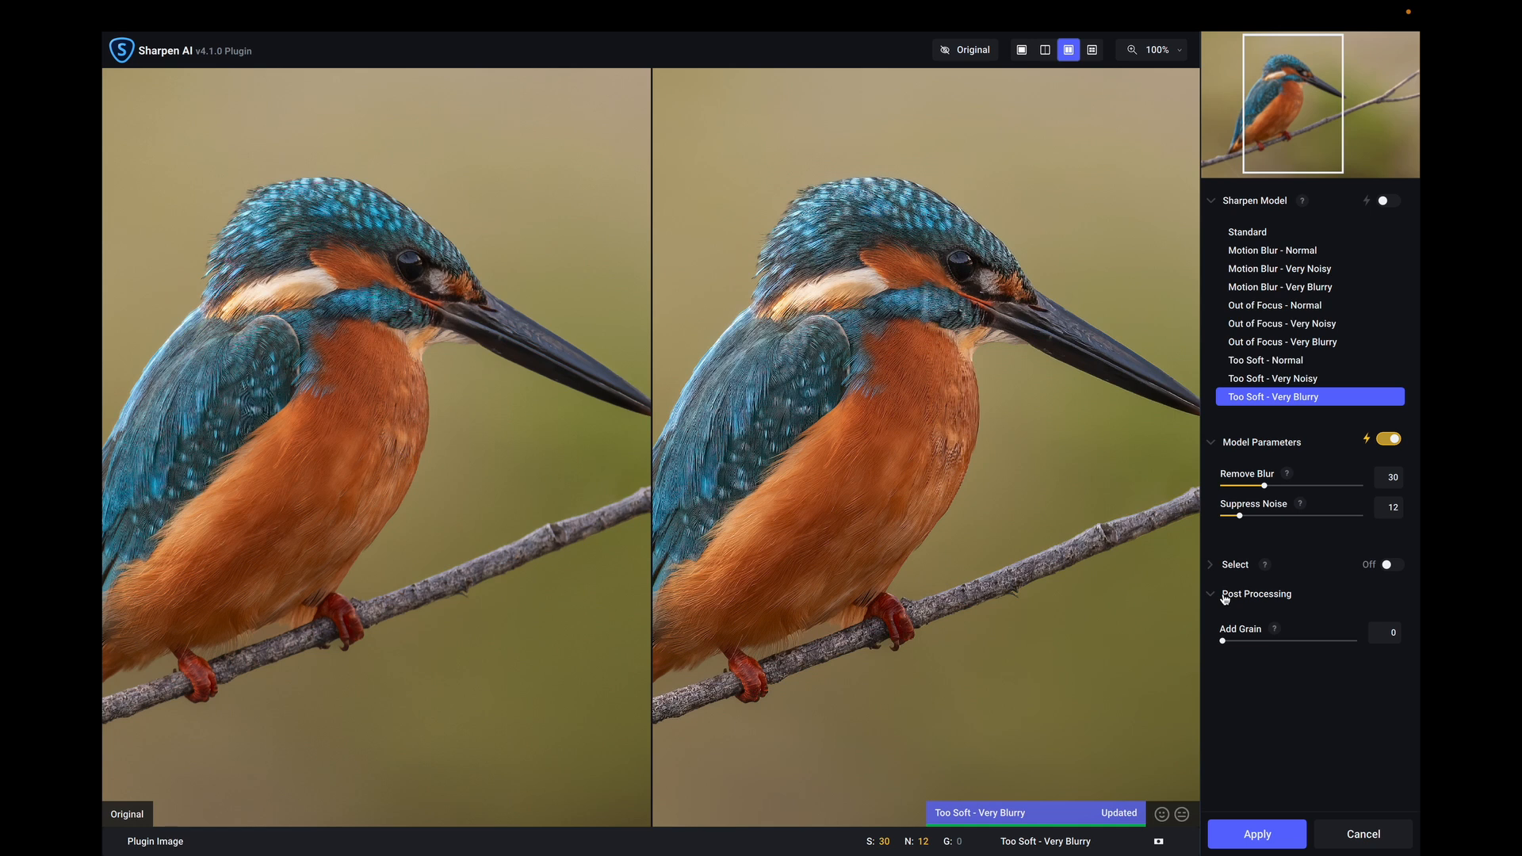
Step: Turn on the Auto - Subjects selection, preview the automatically recommended sharpen model, and return to manual model choice
{"action": "left_click", "coordinate": [1211, 566]}
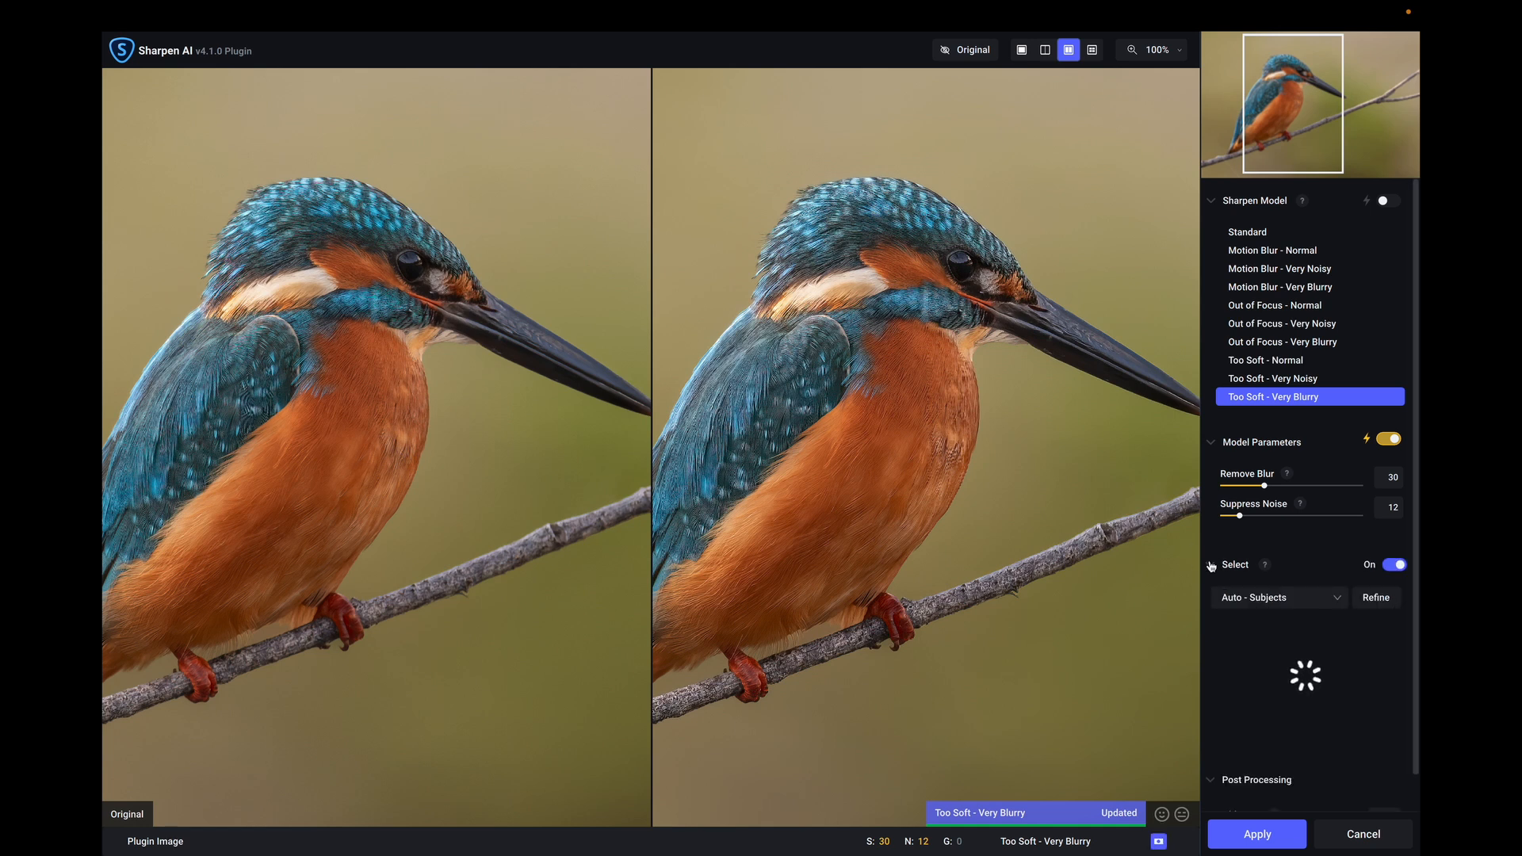
{"action": "left_click", "coordinate": [1211, 566]}
{"action": "left_click", "coordinate": [1211, 566]}
{"action": "left_click", "coordinate": [1211, 566]}
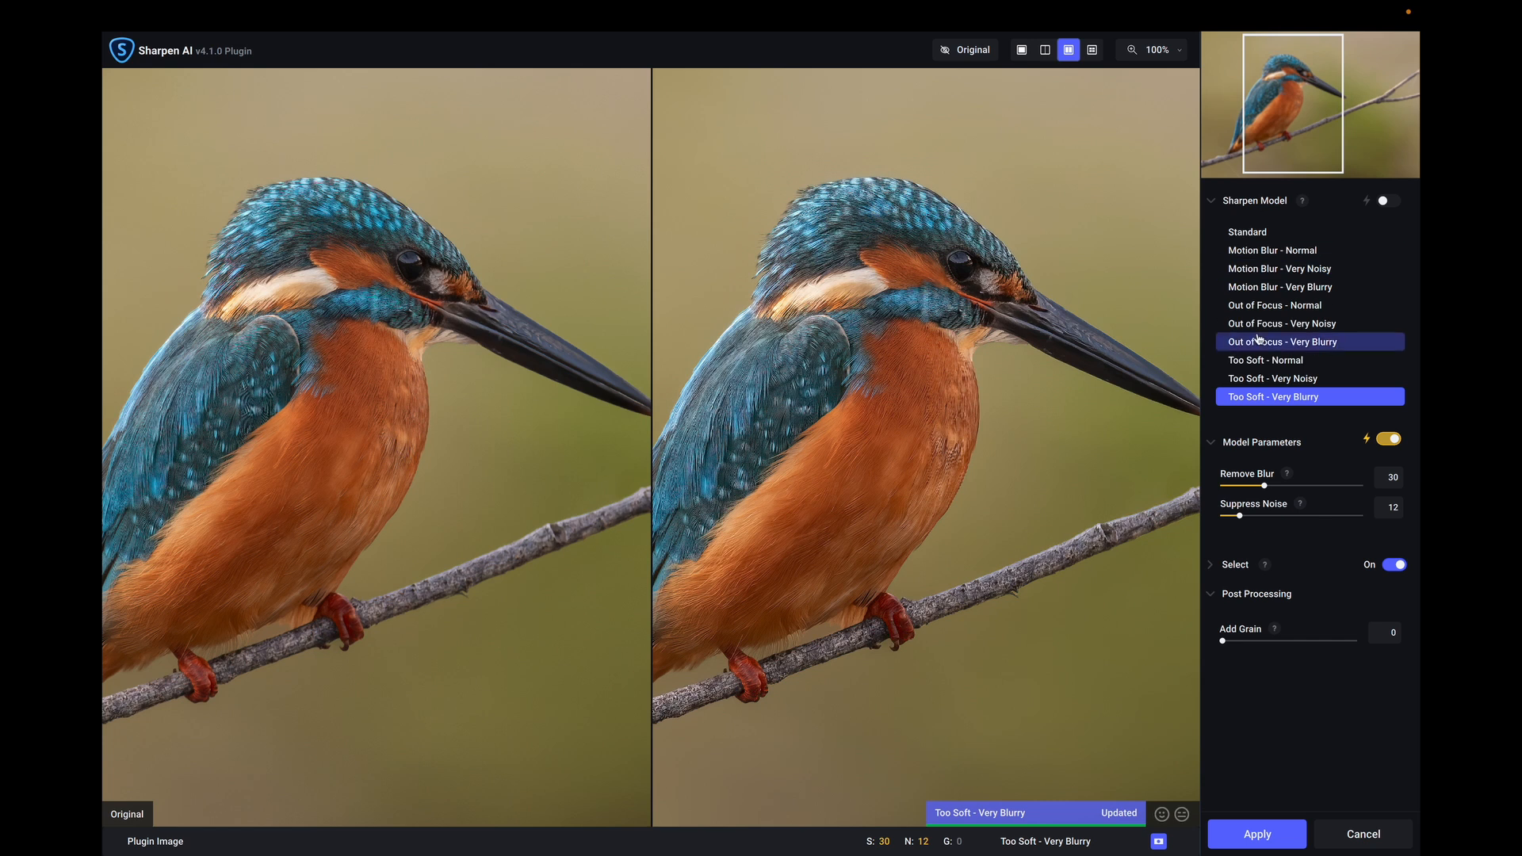
{"action": "left_click", "coordinate": [1389, 202]}
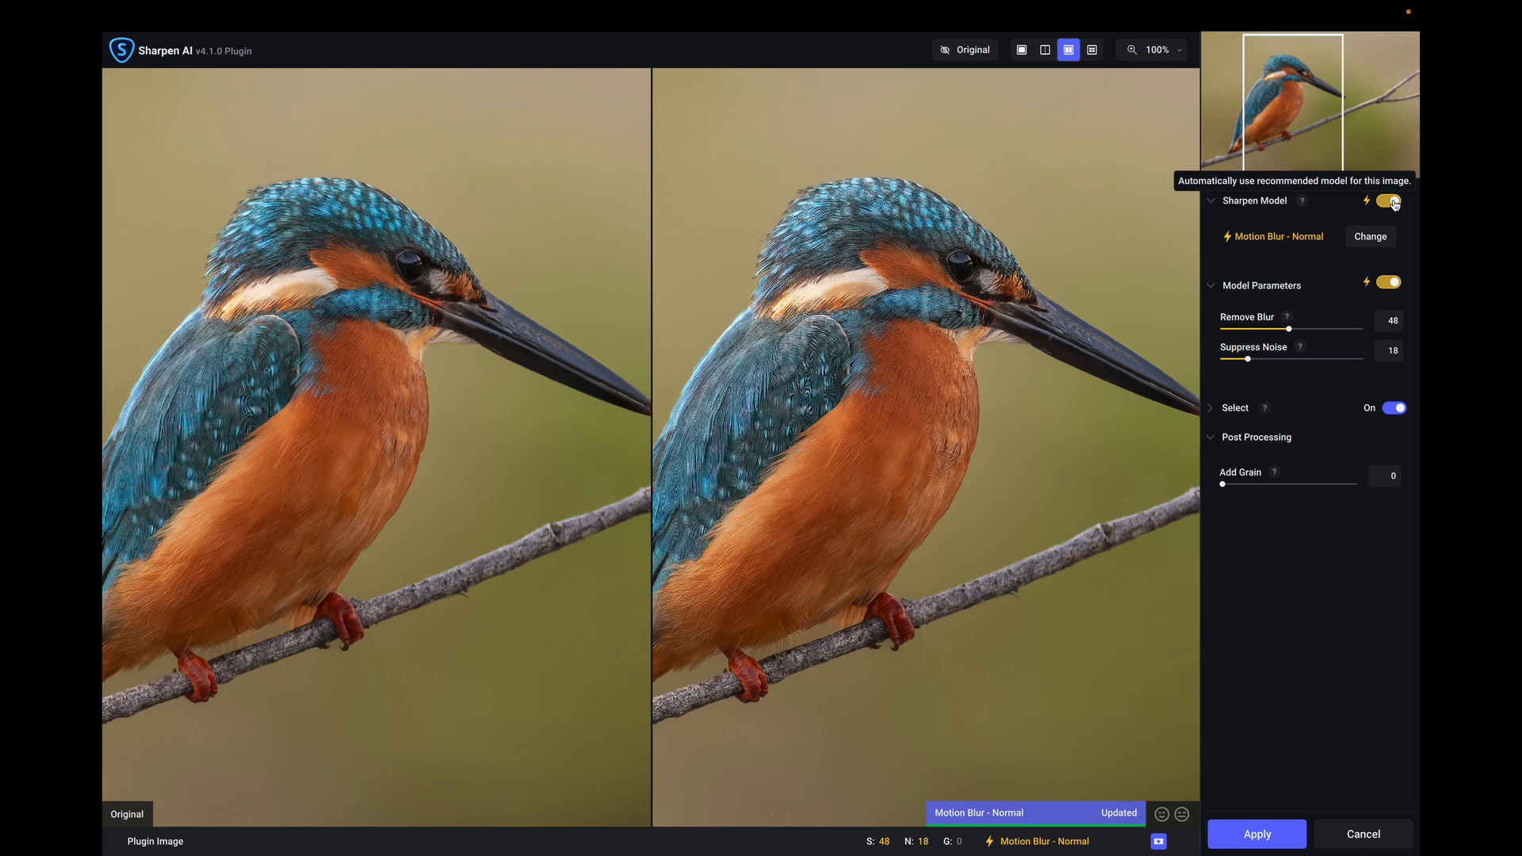
{"action": "left_click", "coordinate": [1390, 203]}
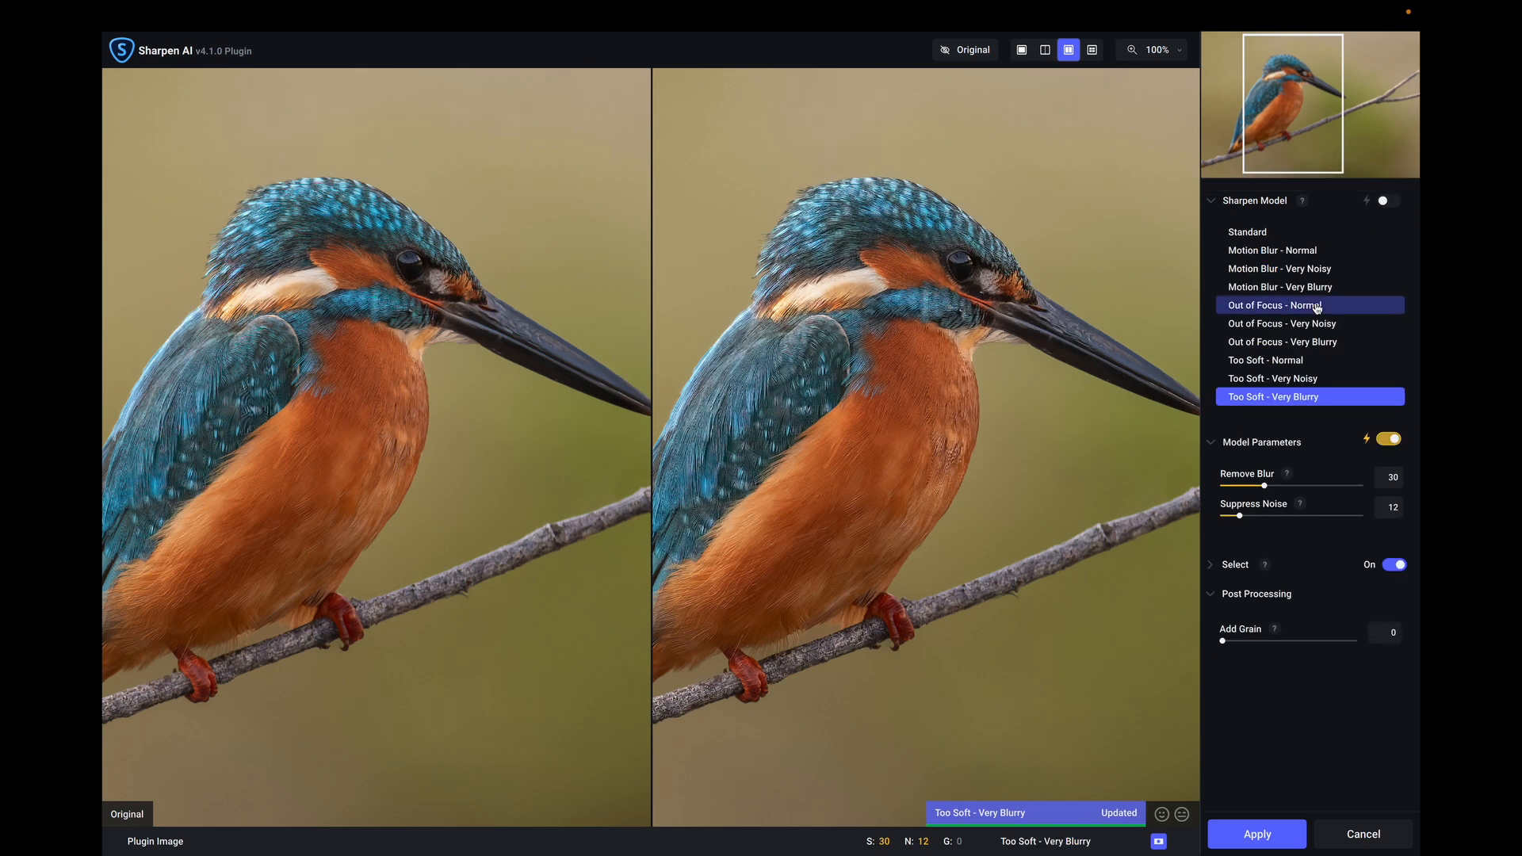
Step: Cancel the Sharpen AI filter, discarding the unsaved changes, and return to the kingfisher image in Photoshop
{"action": "left_click", "coordinate": [1363, 834]}
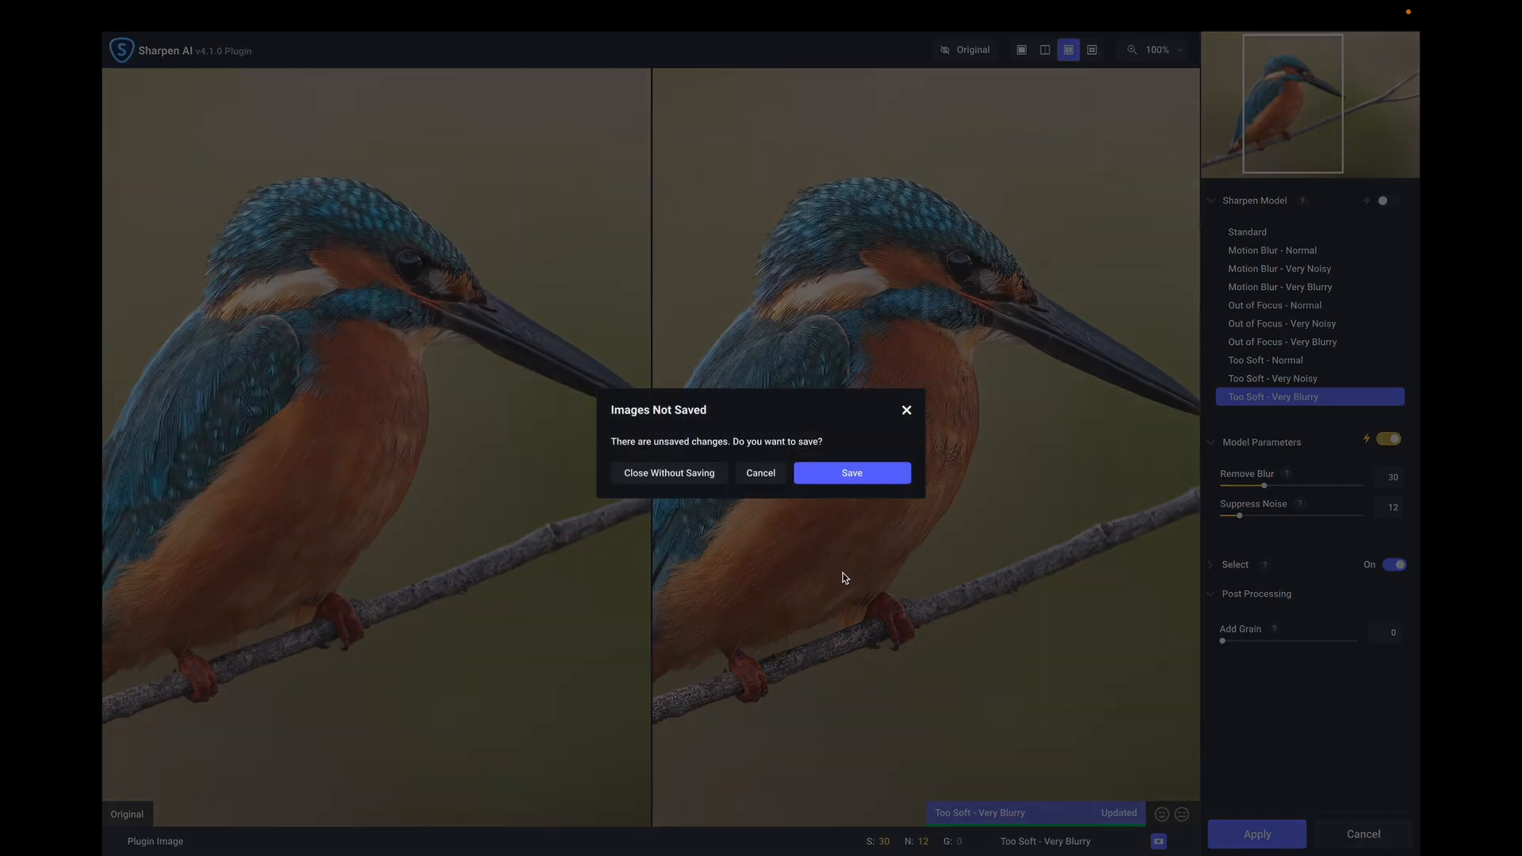
{"action": "left_click", "coordinate": [706, 477]}
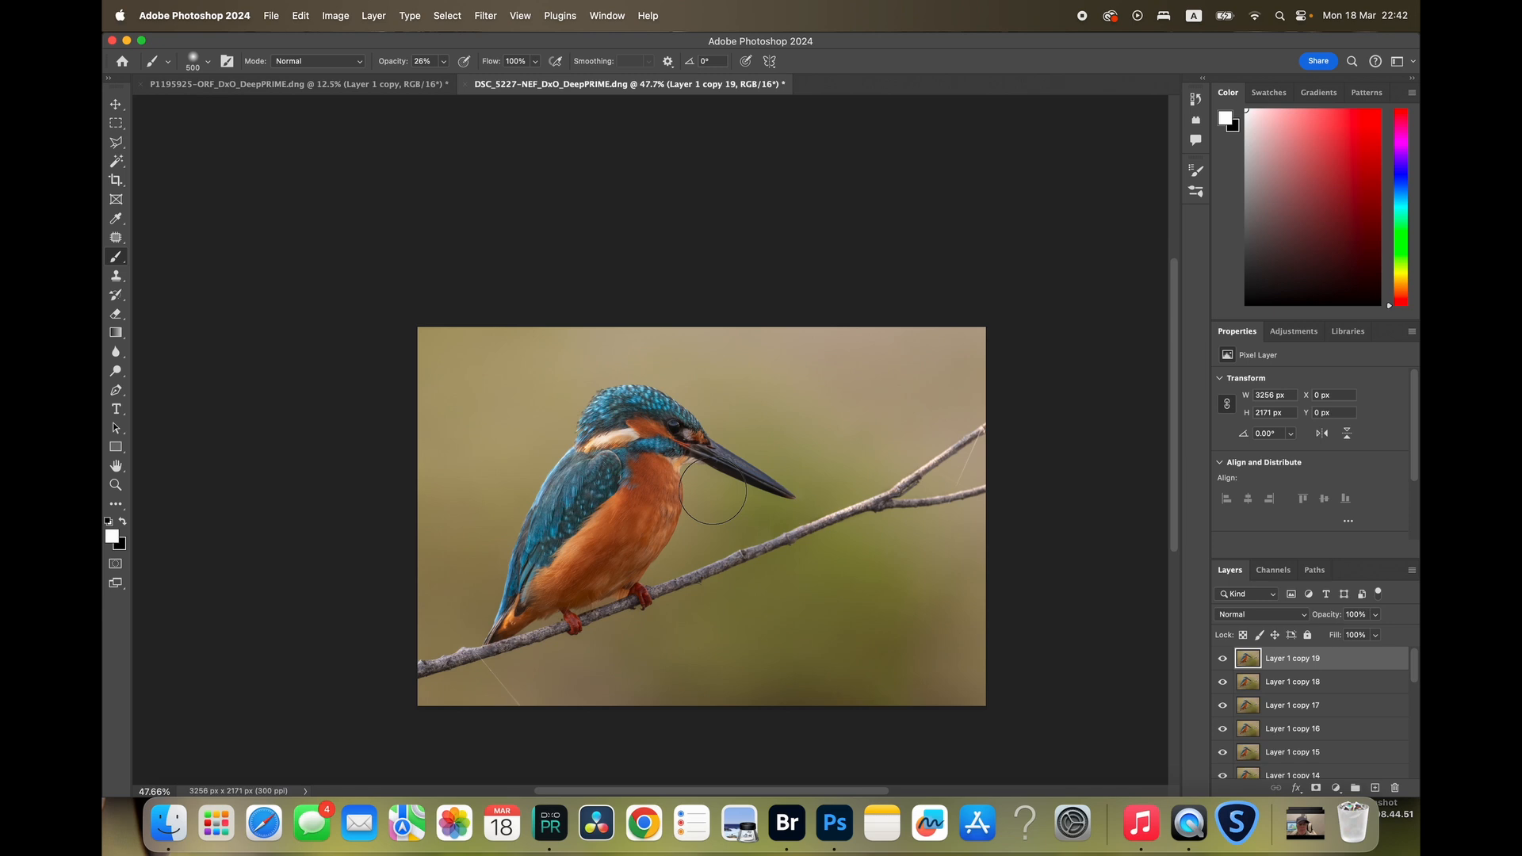
Step: Examine the kingfisher's head, wing and breast feathers in close-up and the whole composition on Layer 1 copy 19
{"action": "scroll", "coordinate": [712, 491], "scroll_direction": "up", "scroll_amount": 10}
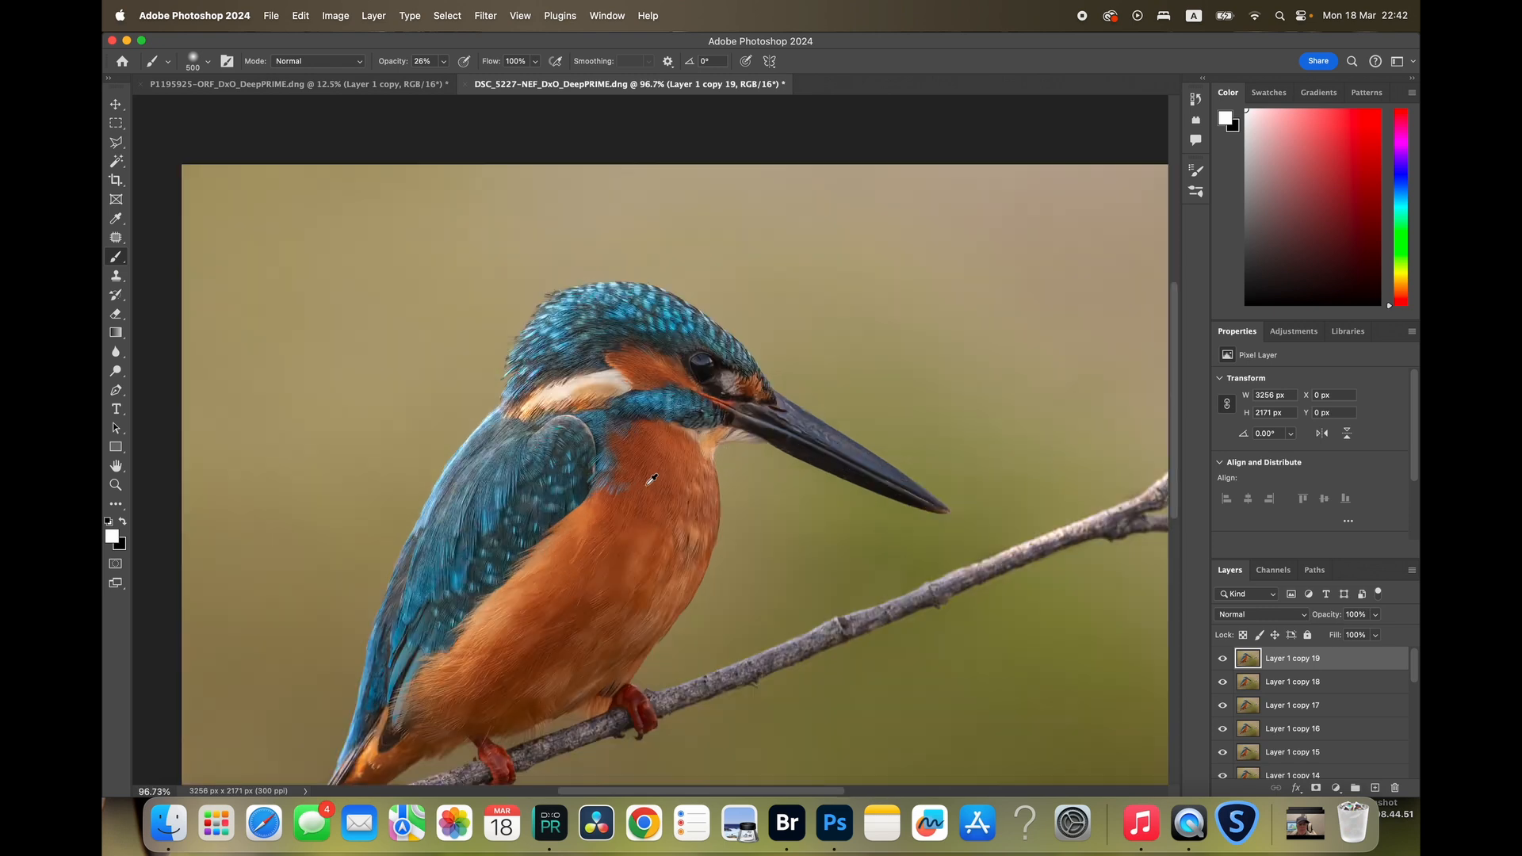
{"action": "scroll", "coordinate": [652, 479], "scroll_direction": "down", "scroll_amount": 8}
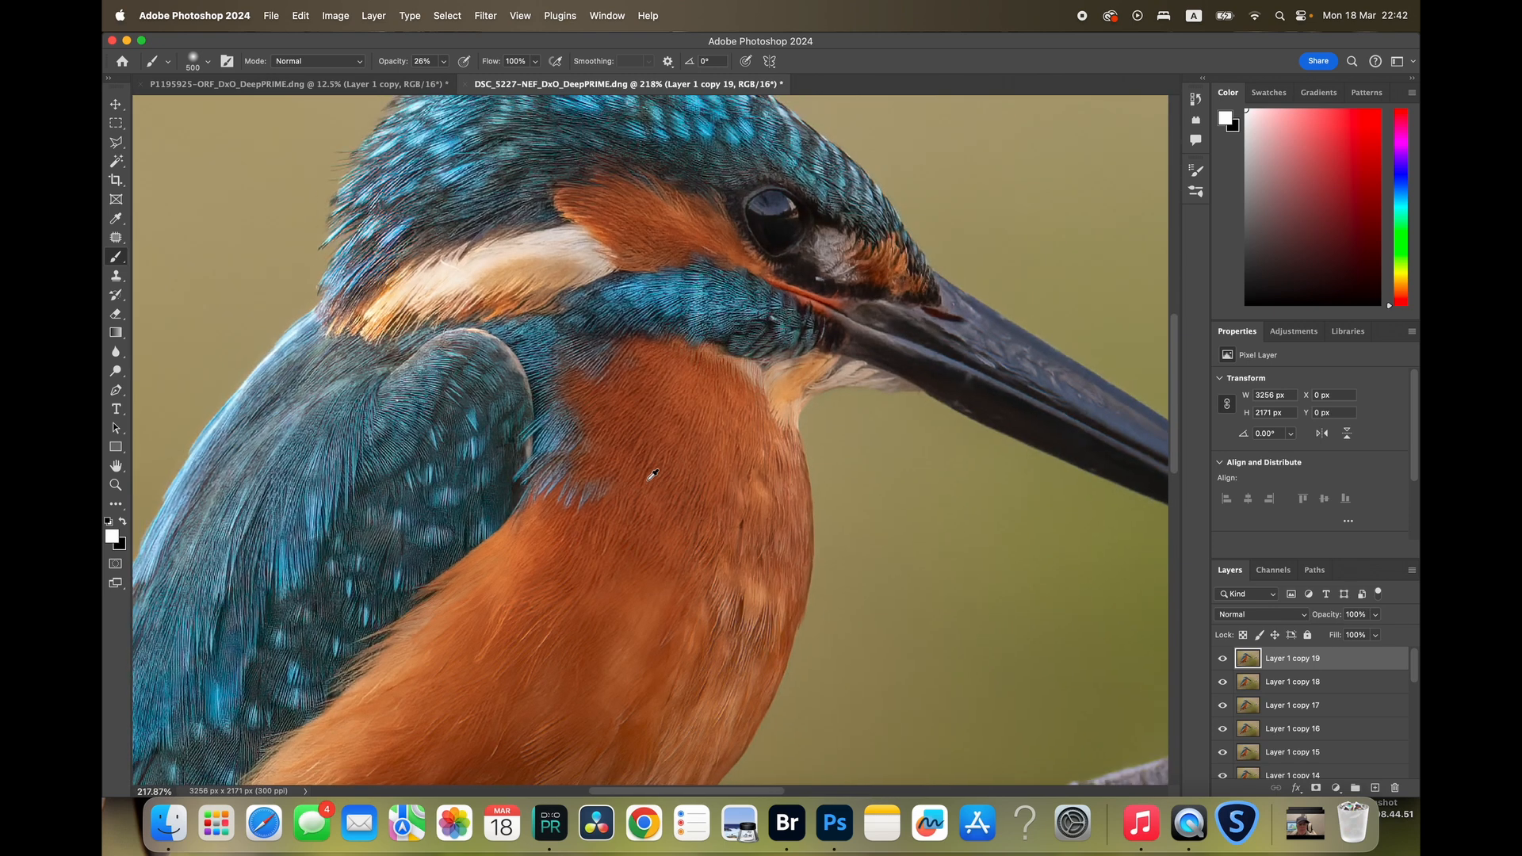
{"action": "scroll", "coordinate": [687, 389], "scroll_direction": "up", "scroll_amount": 7}
{"action": "scroll", "coordinate": [687, 384], "scroll_direction": "down", "scroll_amount": 7}
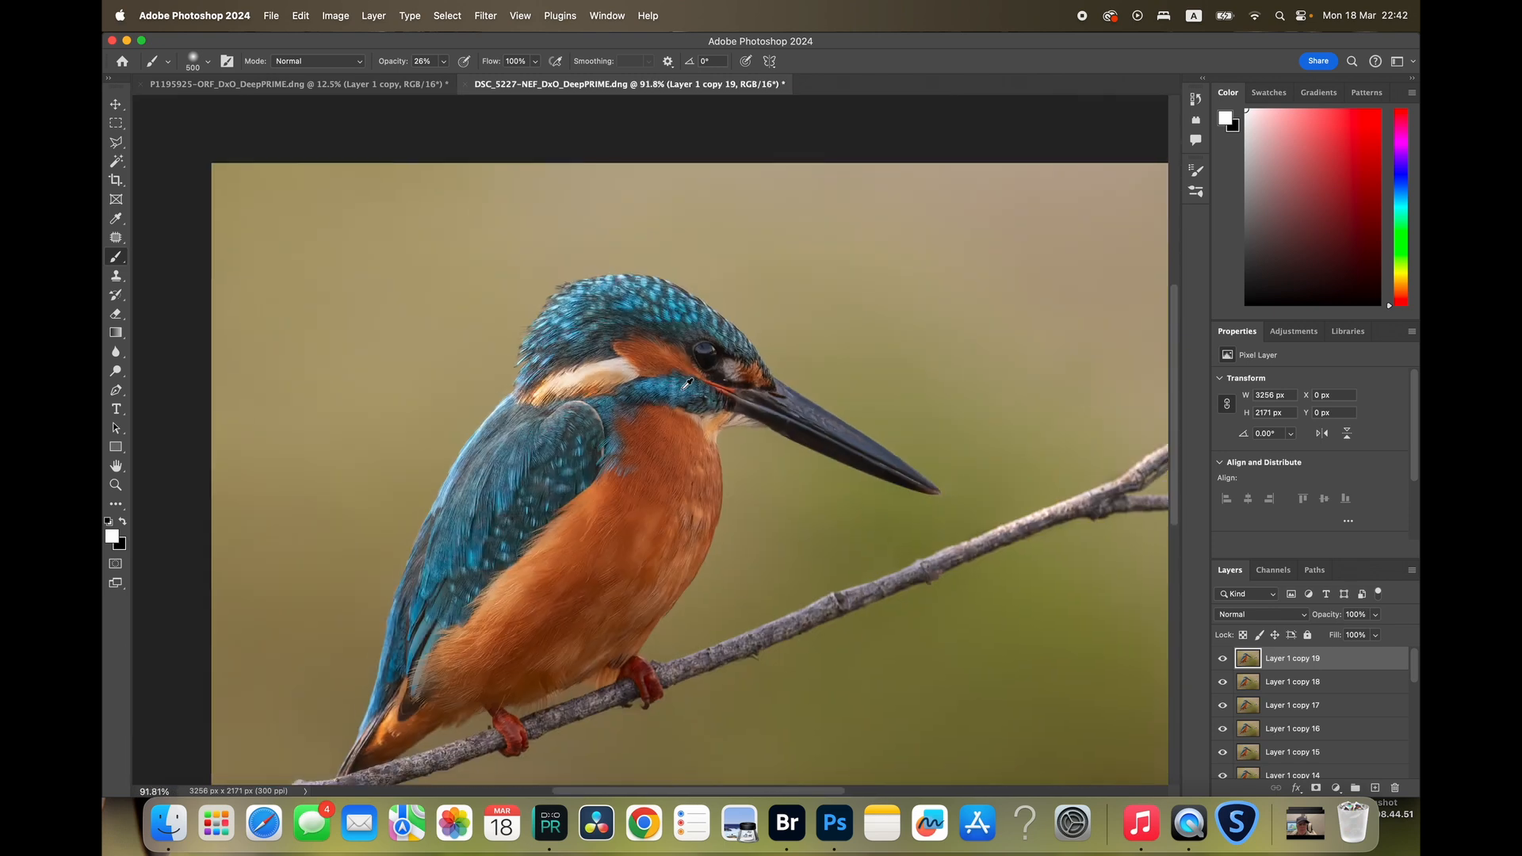
{"action": "scroll", "coordinate": [562, 549], "scroll_direction": "up", "scroll_amount": 7}
{"action": "scroll", "coordinate": [561, 549], "scroll_direction": "down", "scroll_amount": 2}
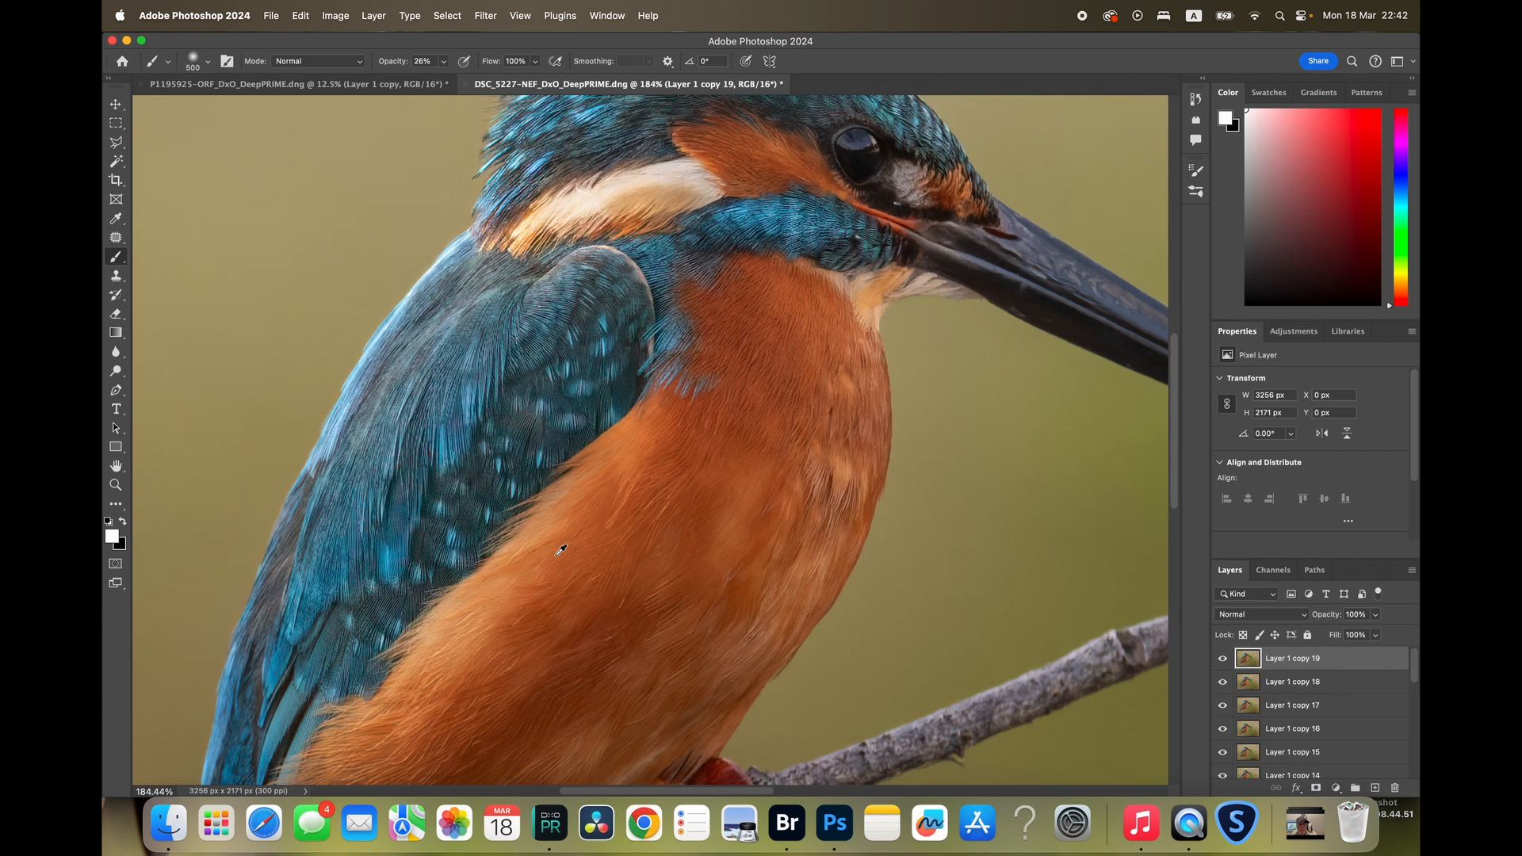
{"action": "scroll", "coordinate": [547, 527], "scroll_direction": "up", "scroll_amount": 2}
{"action": "scroll", "coordinate": [553, 481], "scroll_direction": "down", "scroll_amount": 5}
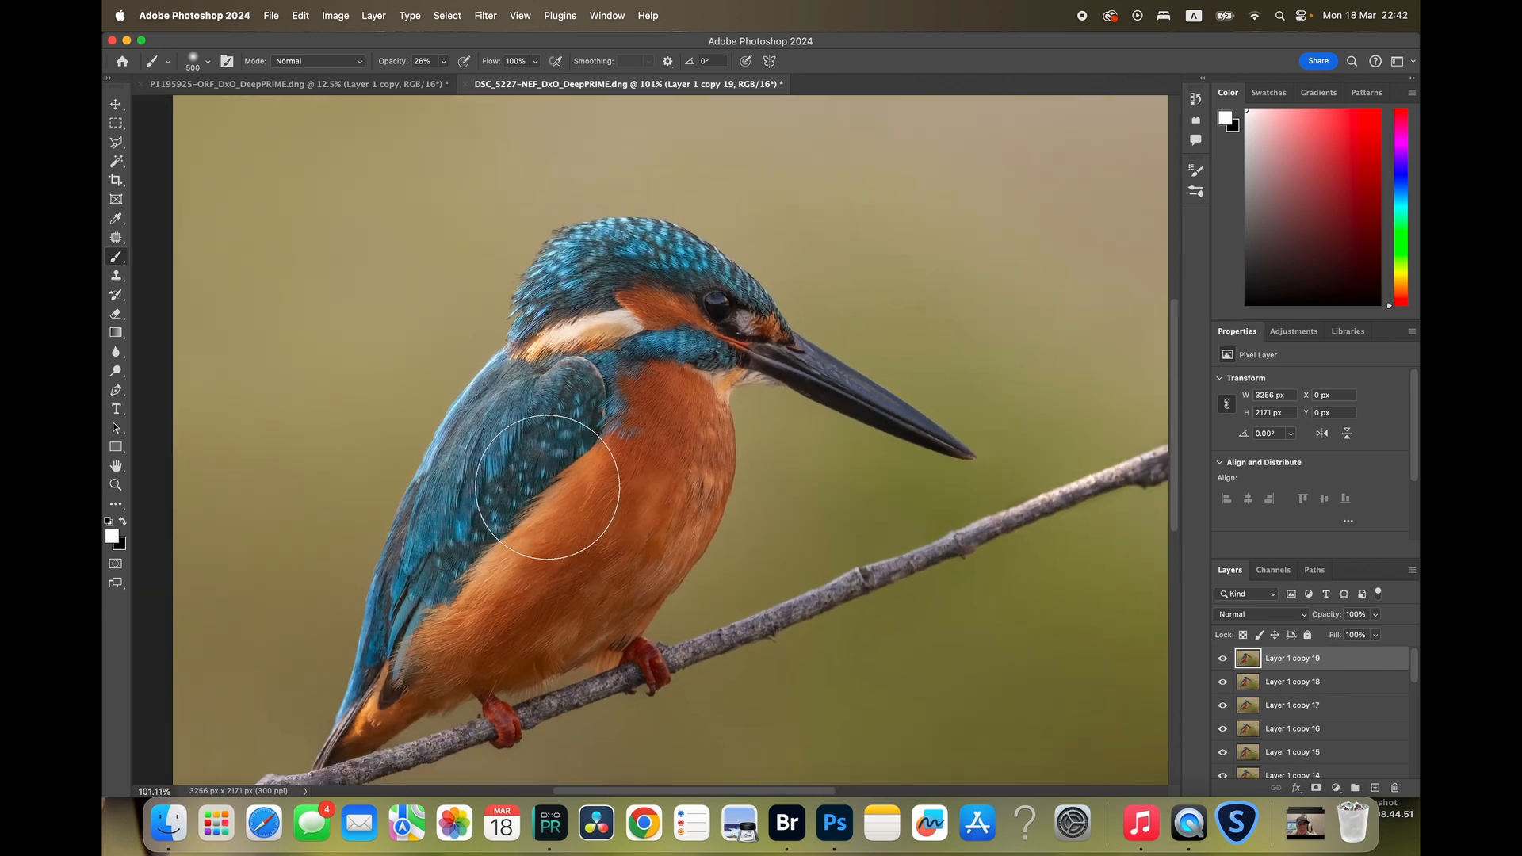
{"action": "scroll", "coordinate": [547, 487], "scroll_direction": "down", "scroll_amount": 4}
{"action": "scroll", "coordinate": [556, 471], "scroll_direction": "up", "scroll_amount": 1}
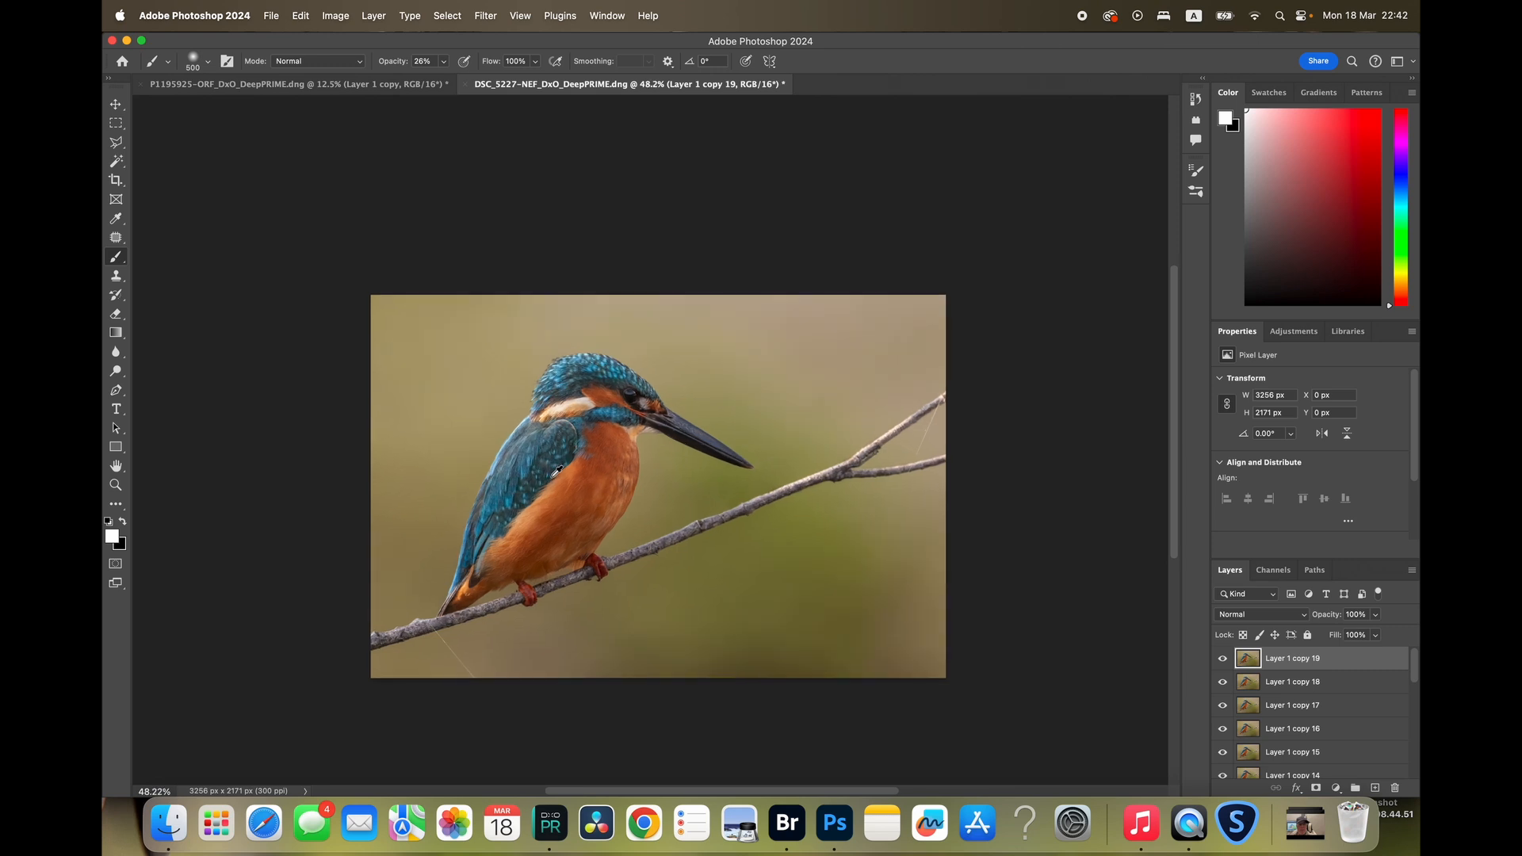
{"action": "scroll", "coordinate": [558, 470], "scroll_direction": "up", "scroll_amount": 1}
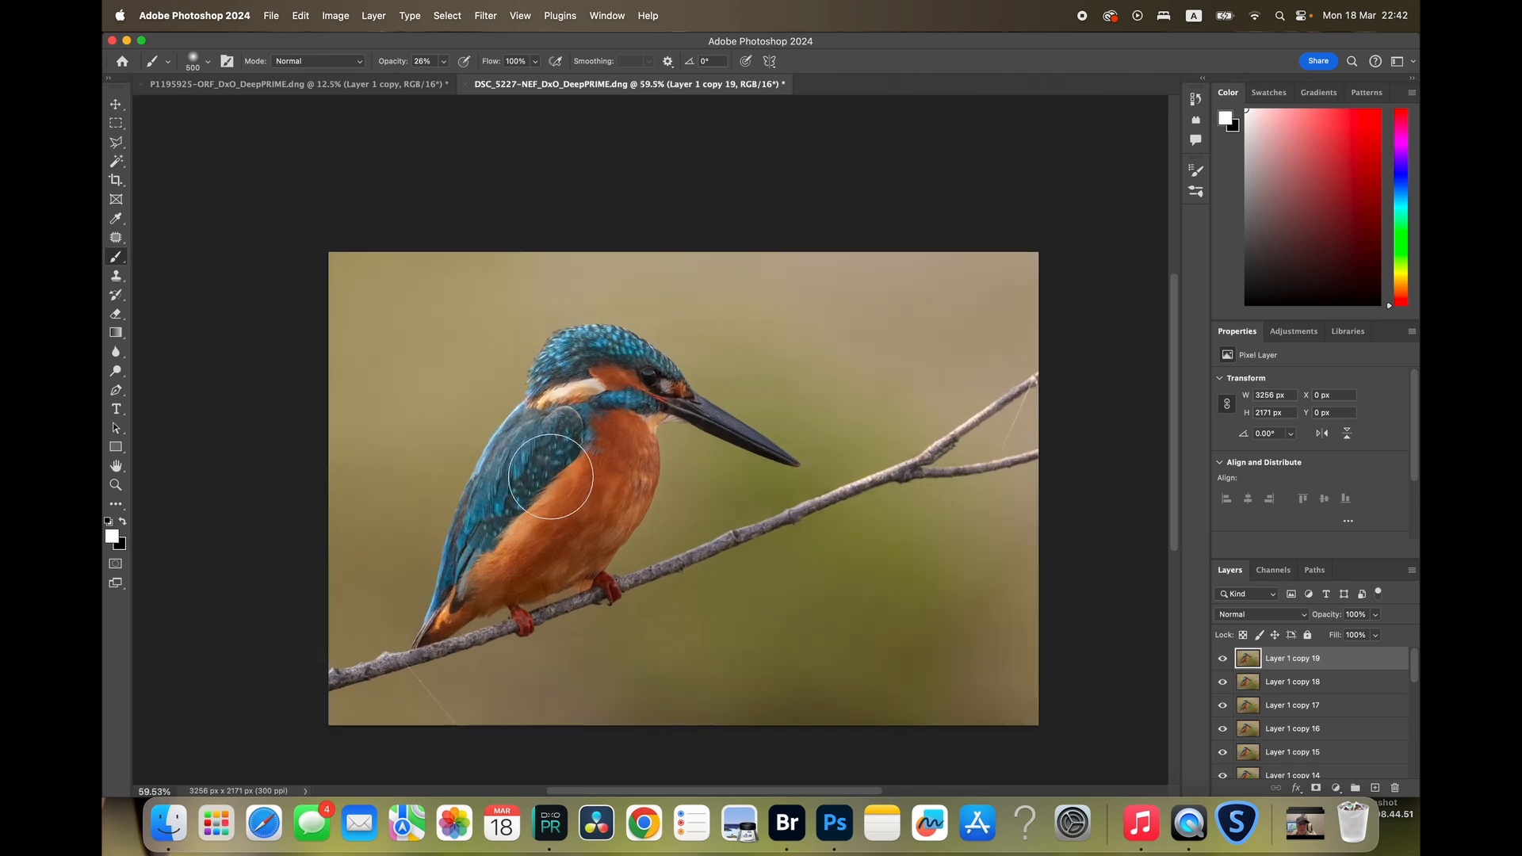